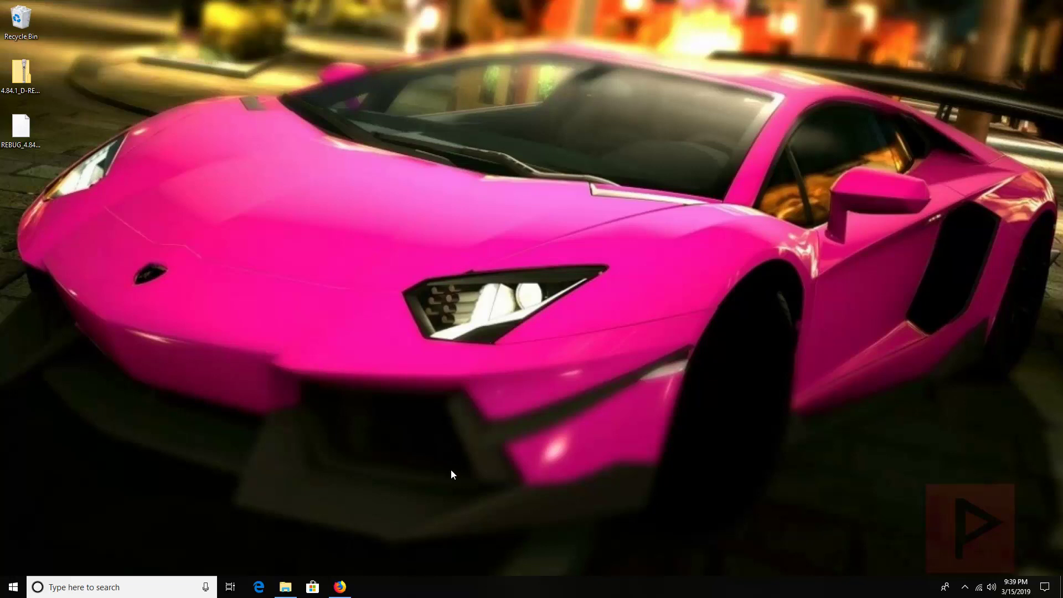
# Step: In Firefox, open the Rebug 4.84.1 REX/D-REX post on rebug.me and find its firmware download links
pyautogui.click(343, 589)
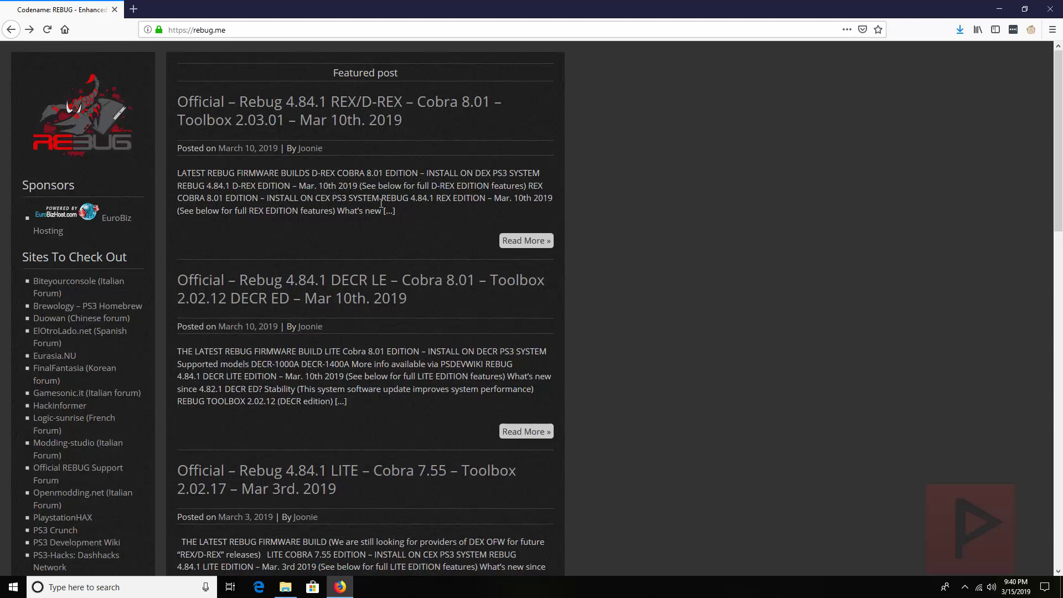
pyautogui.click(352, 122)
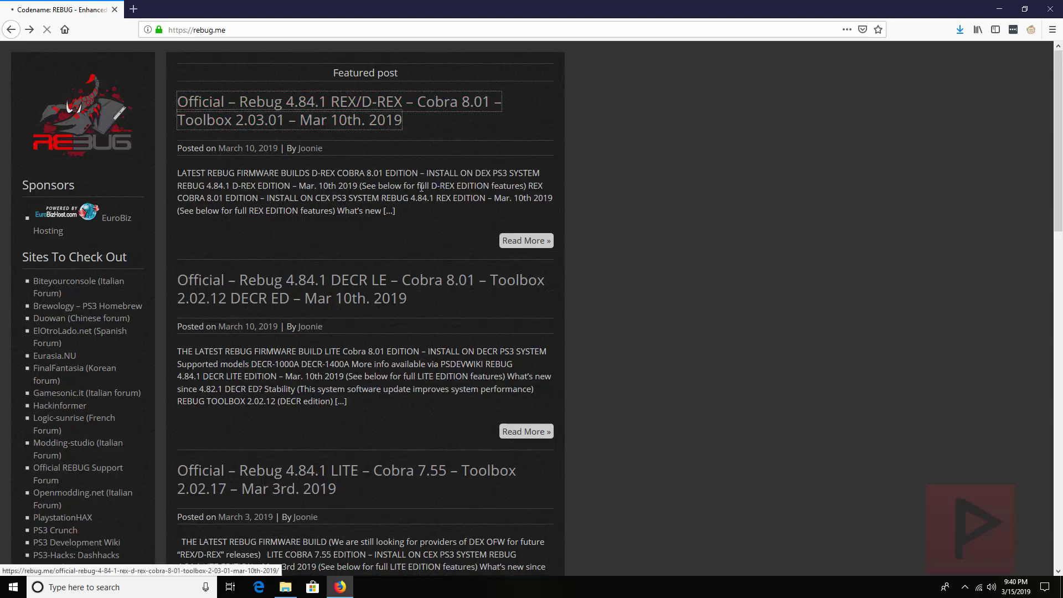
pyautogui.scroll(-3, 476, 339)
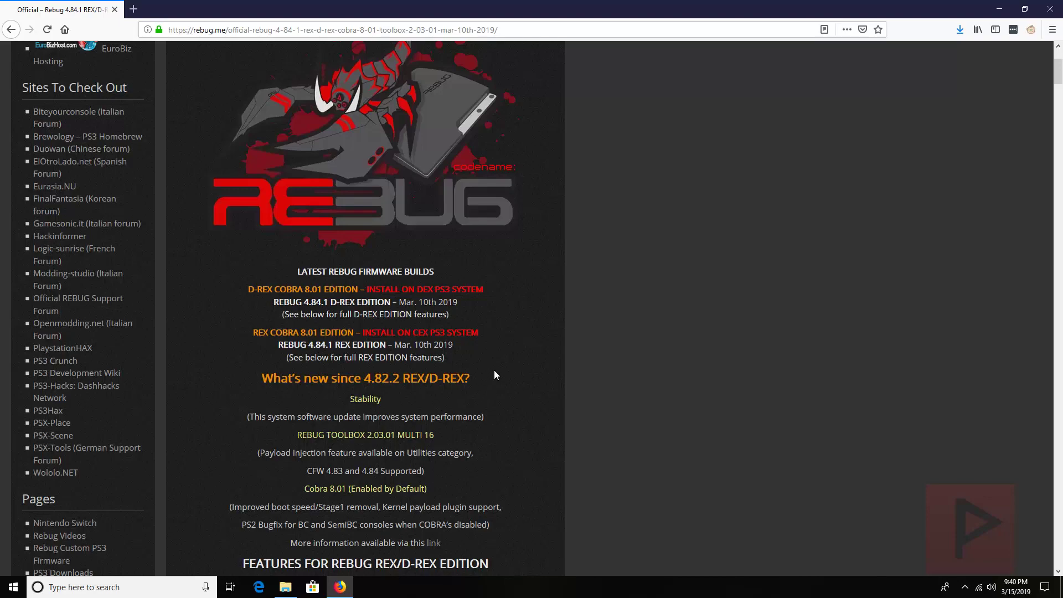
pyautogui.scroll(-20, 494, 372)
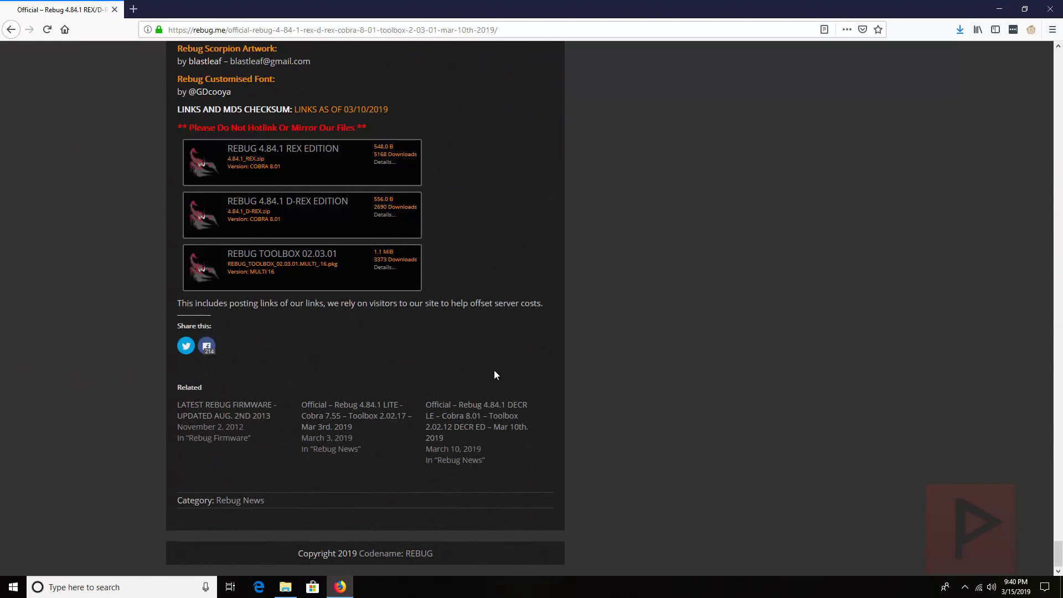
# Step: Start downloading the REBUG 4.84.1 D-REX EDITION zip, cancel the save, and minimize the browser
pyautogui.click(277, 205)
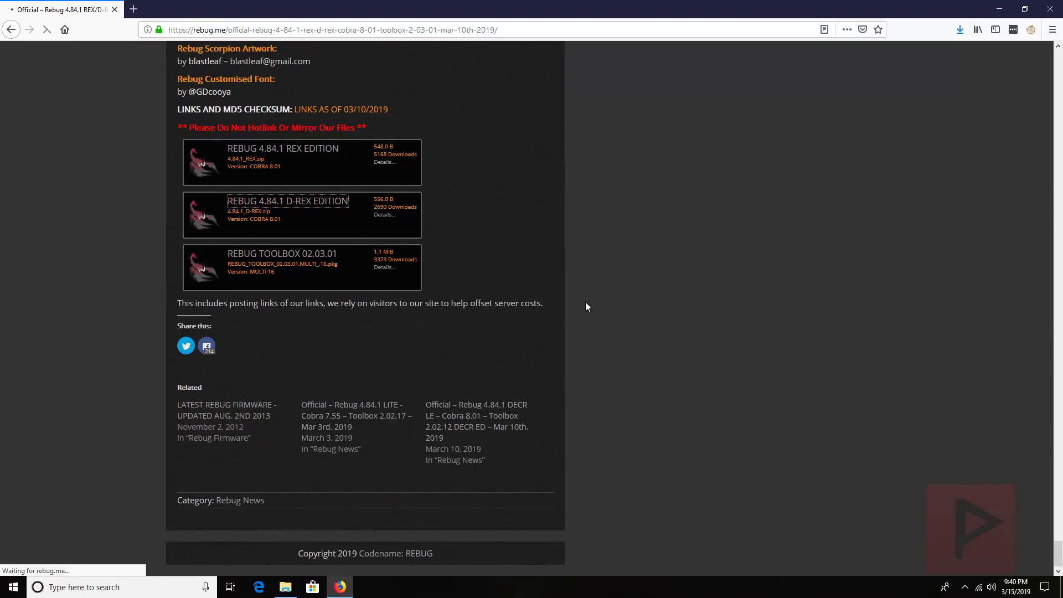
pyautogui.click(429, 304)
pyautogui.click(565, 350)
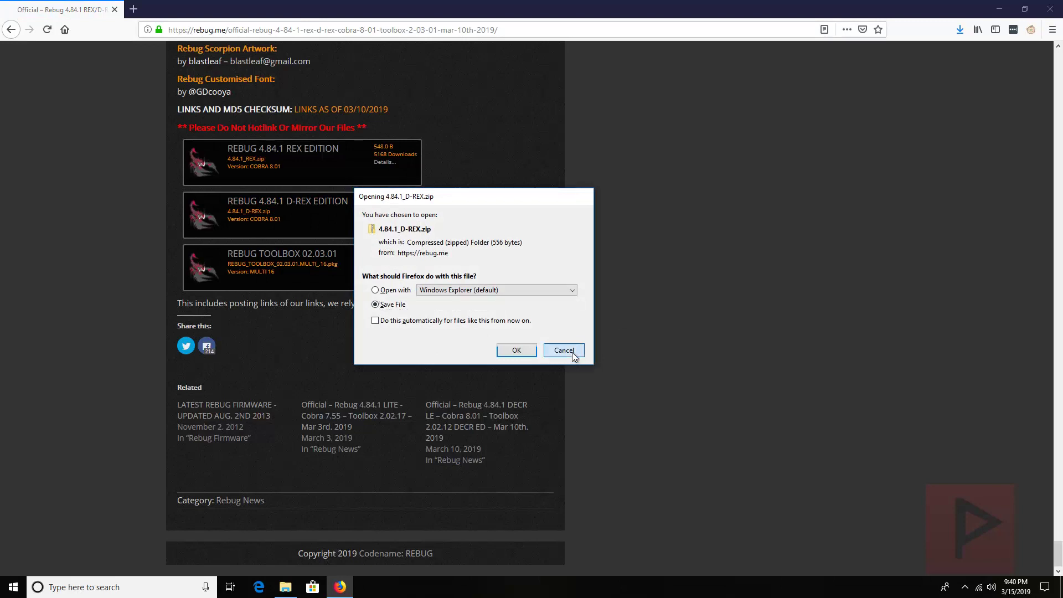
pyautogui.click(997, 8)
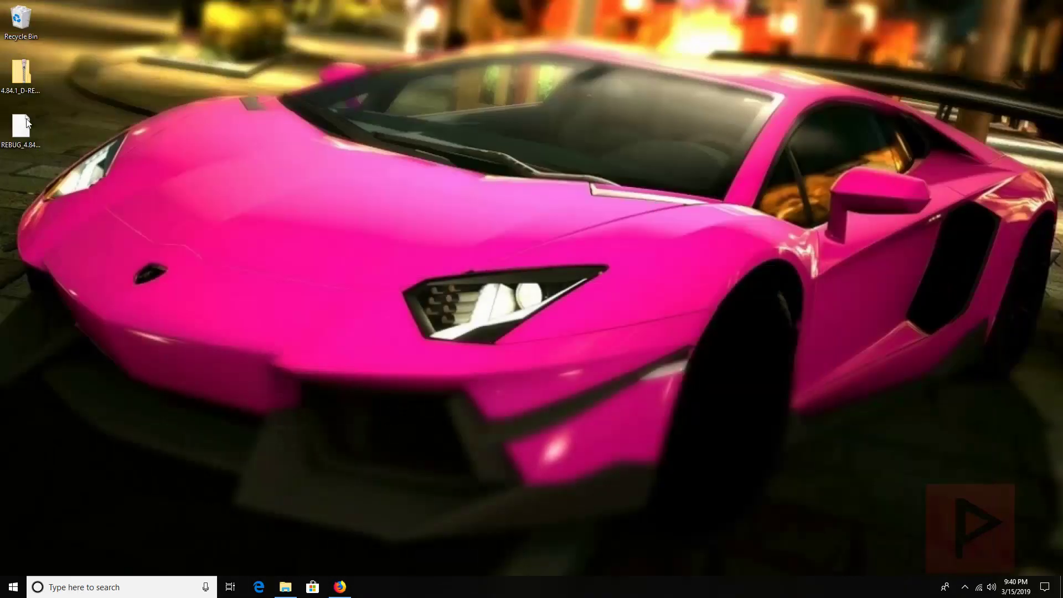
# Step: Open 4.84.1_D-REX.txt from the zip, highlight the D-REX PUP download link, and close both windows
pyautogui.click(286, 587)
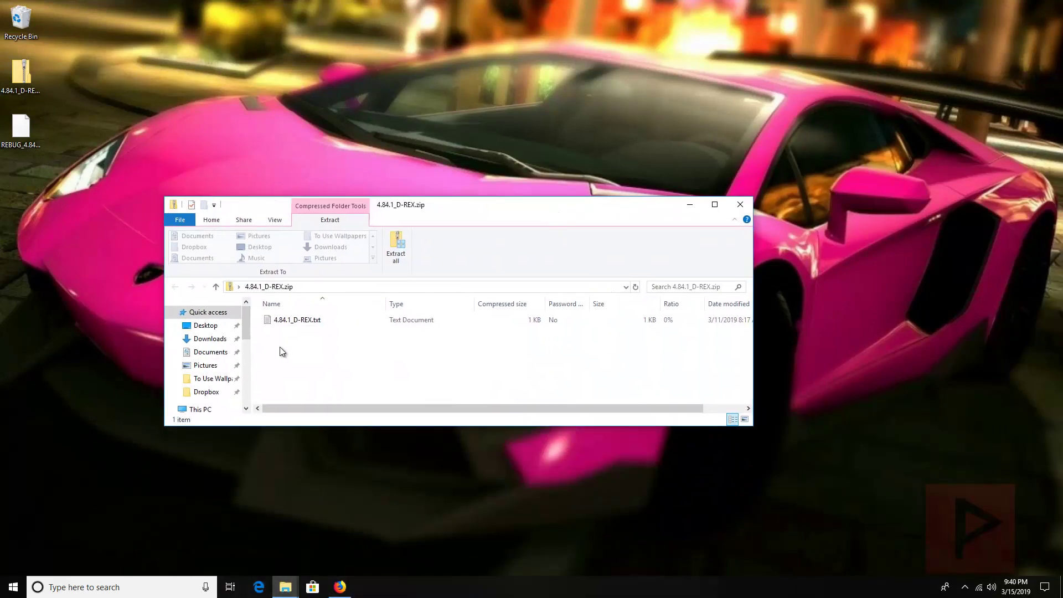
pyautogui.doubleClick(291, 325)
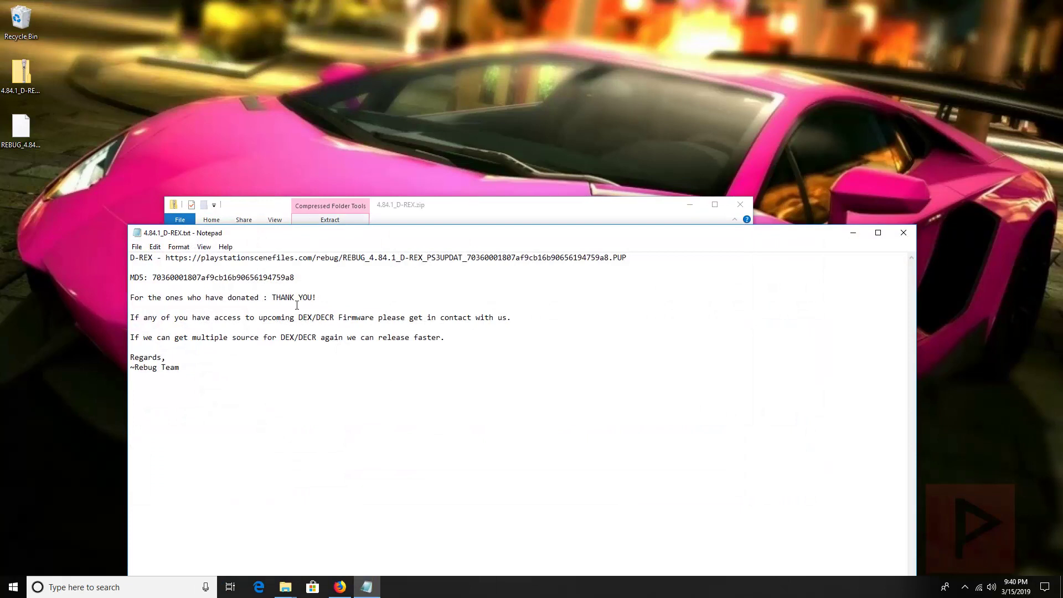
pyautogui.moveTo(168, 259); pyautogui.dragTo(661, 268)
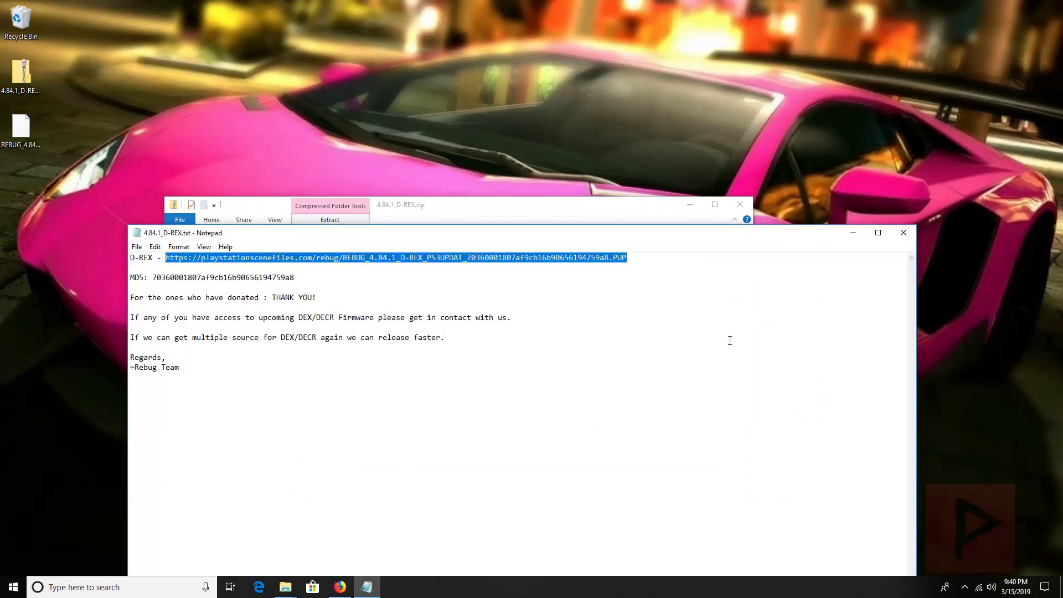
pyautogui.click(910, 231)
pyautogui.click(740, 205)
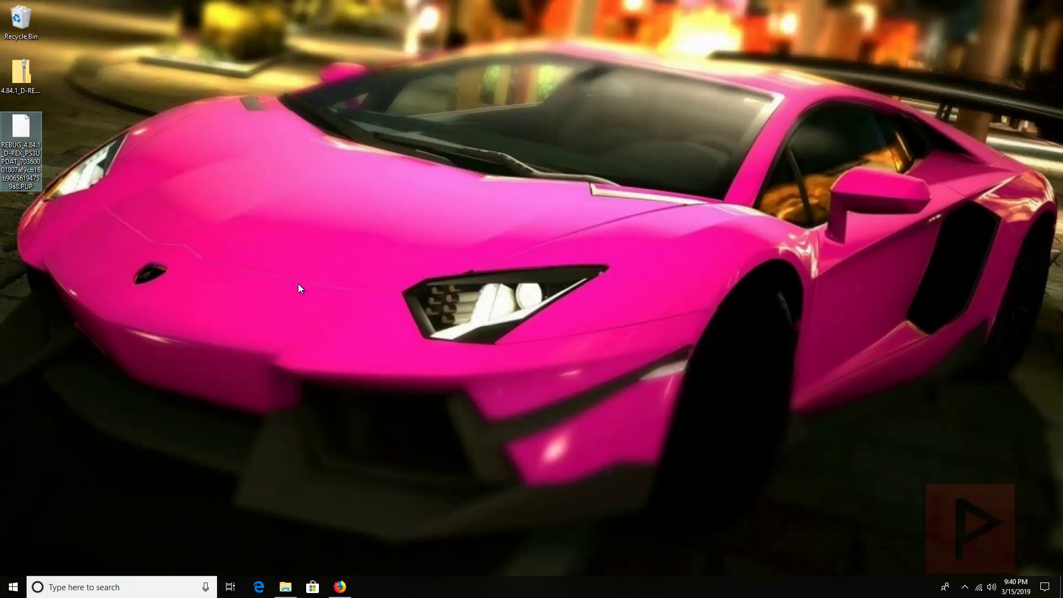
# Step: Open the USB (J:) drive in File Explorer and create a folder named PS3 in its root
pyautogui.click(287, 582)
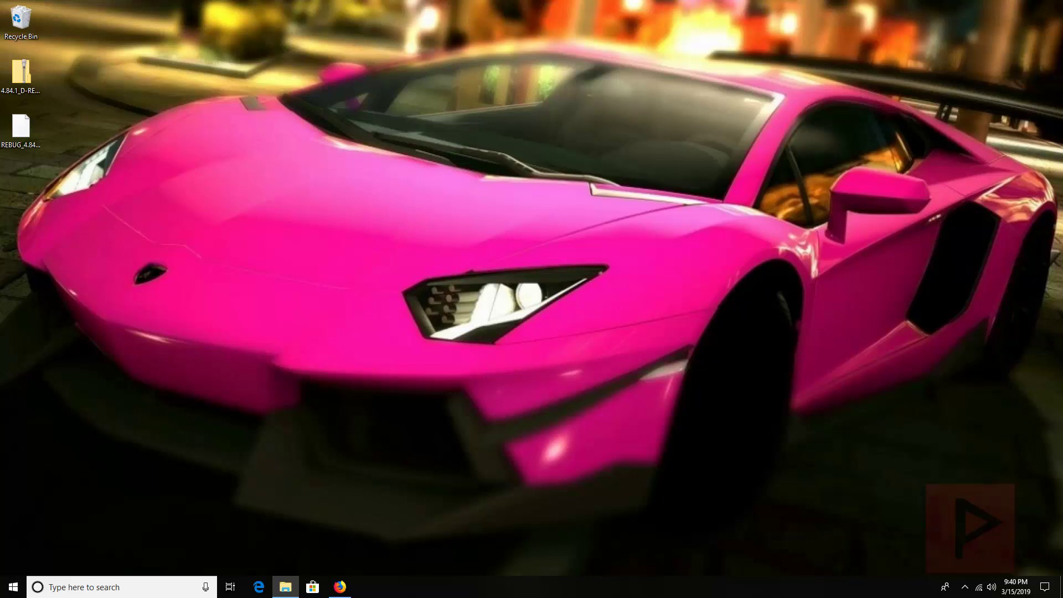
pyautogui.scroll(-3, 404, 269)
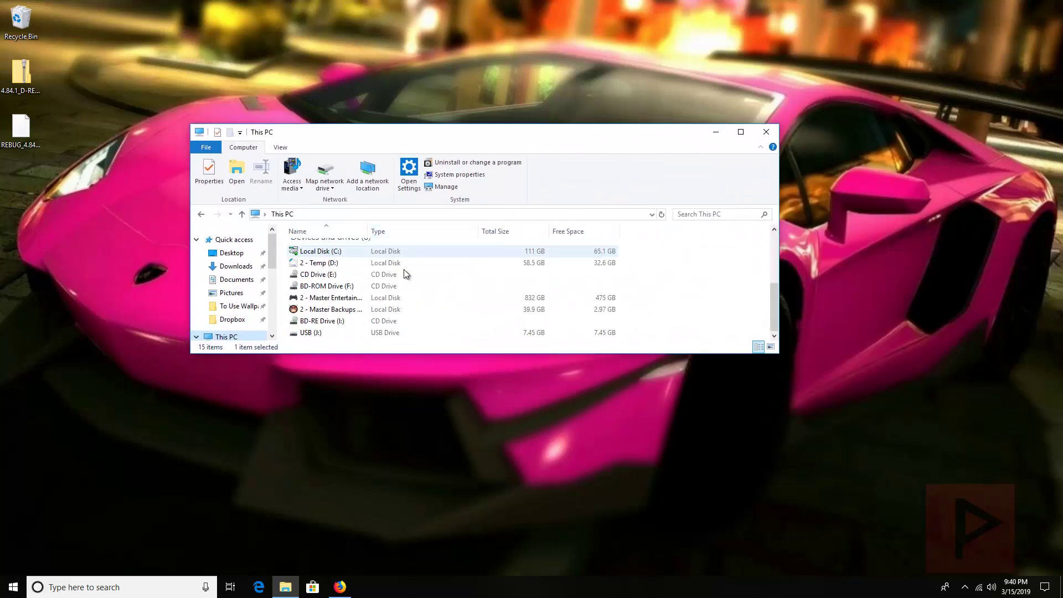
pyautogui.doubleClick(310, 333)
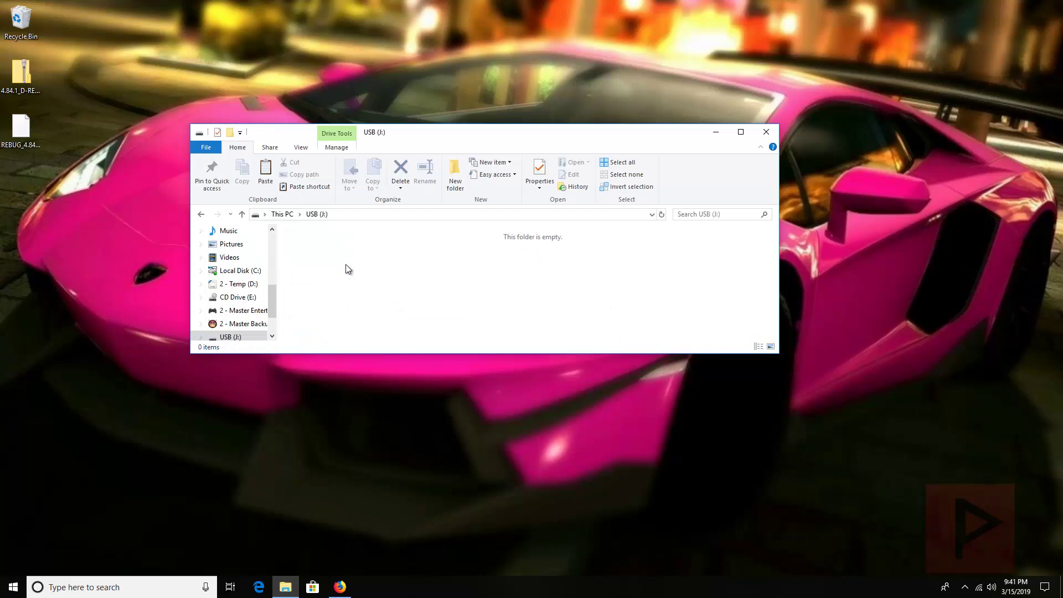
pyautogui.rightClick(363, 274)
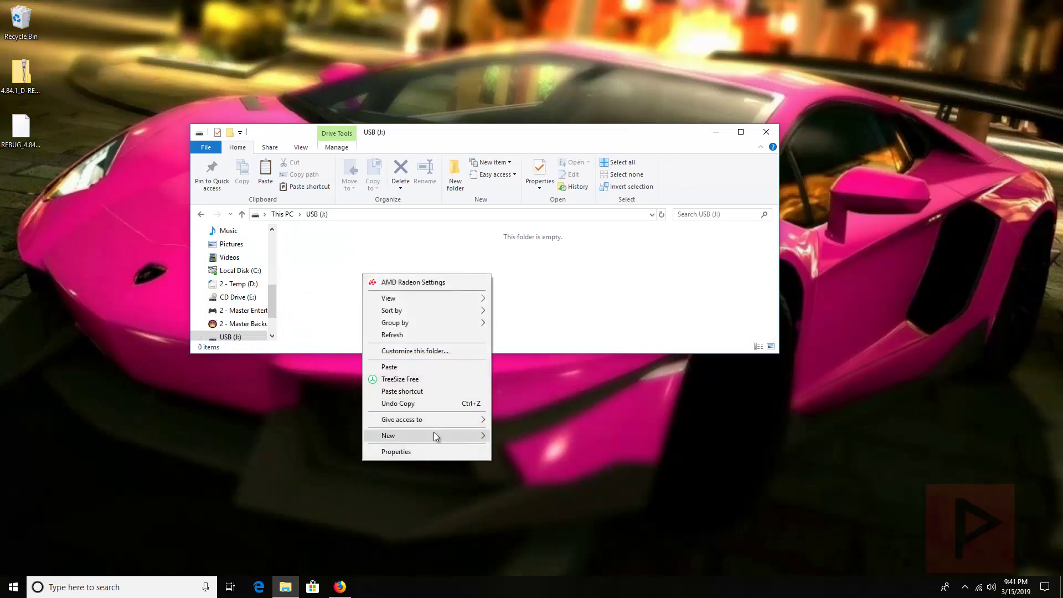
pyautogui.moveTo(455, 436)
pyautogui.click(501, 437)
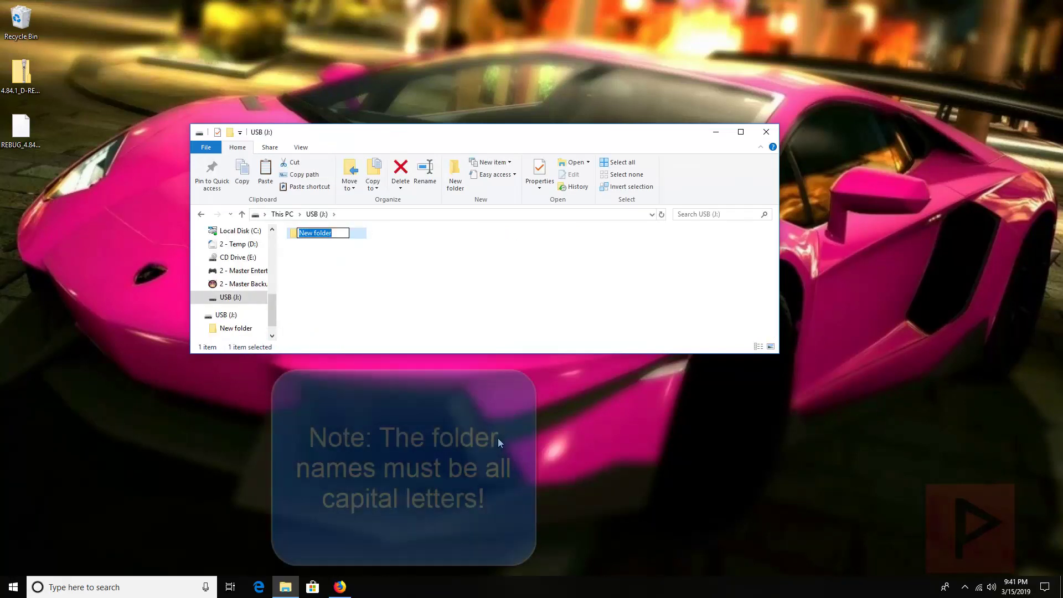
pyautogui.write('PS3')
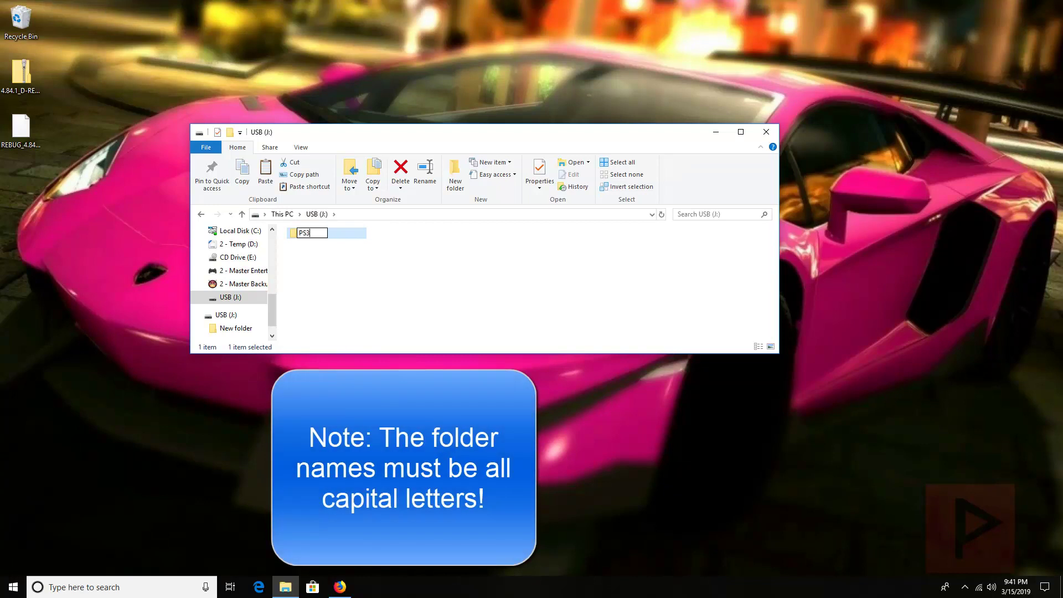
pyautogui.press('Return')
# Step: Create a folder named UPDATE inside the PS3 folder
pyautogui.press('Return')
pyautogui.rightClick(399, 275)
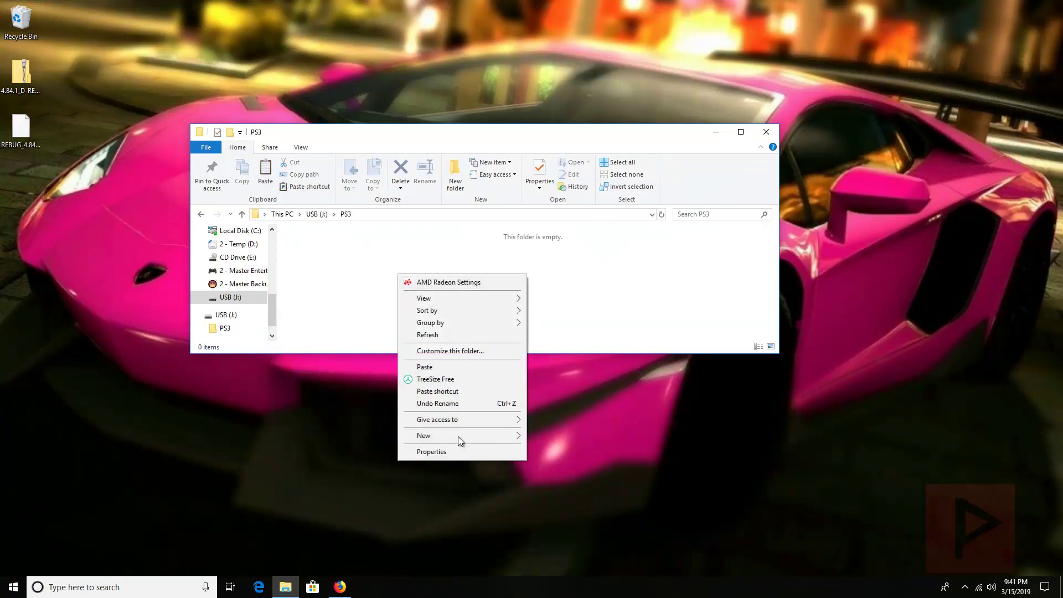
pyautogui.moveTo(461, 437)
pyautogui.click(545, 434)
pyautogui.write('UP')
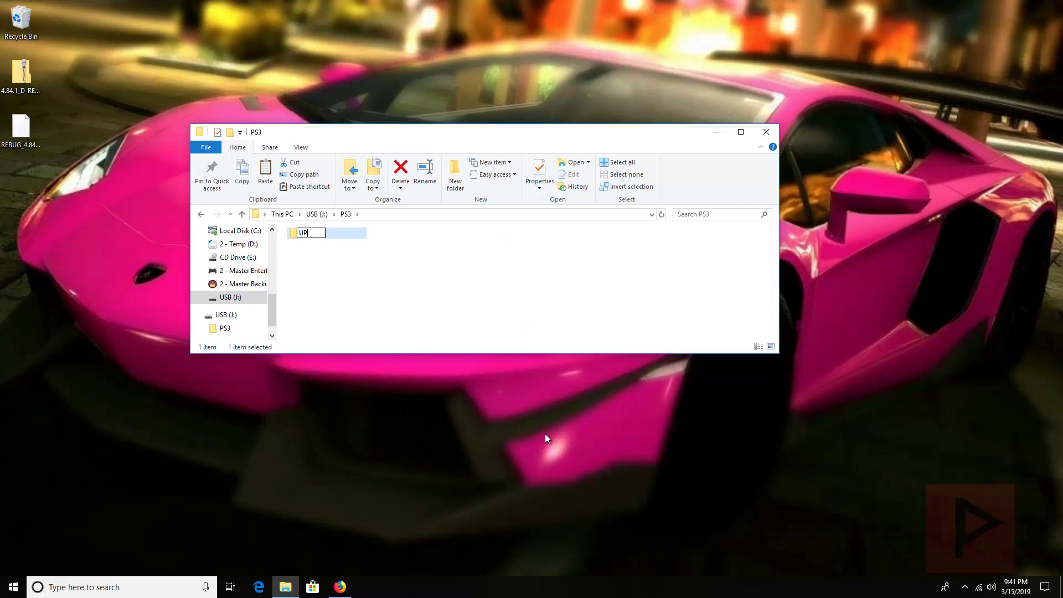
pyautogui.write('DATE')
pyautogui.press('Return')
# Step: Move the REBUG 4.84.1 D-REX PUP file from the desktop into the UPDATE folder
pyautogui.press('Return')
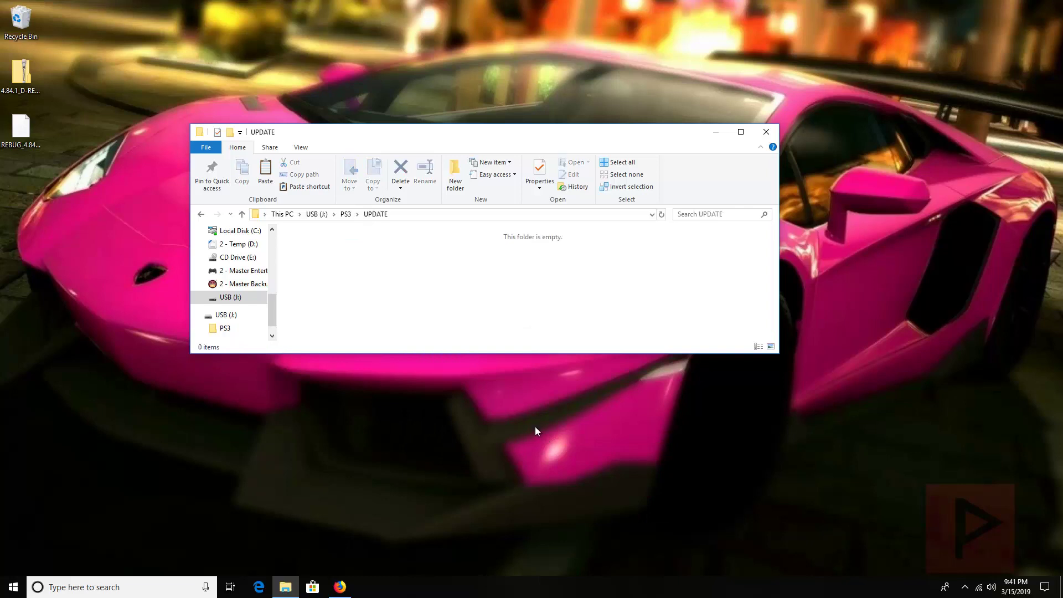
pyautogui.rightClick(23, 150)
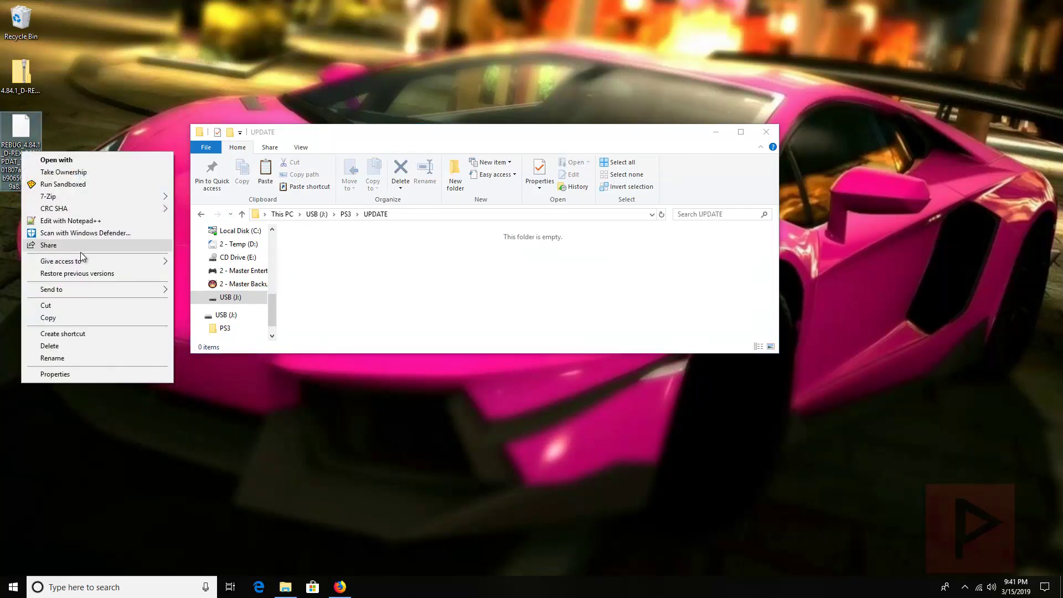
pyautogui.click(81, 305)
pyautogui.rightClick(375, 278)
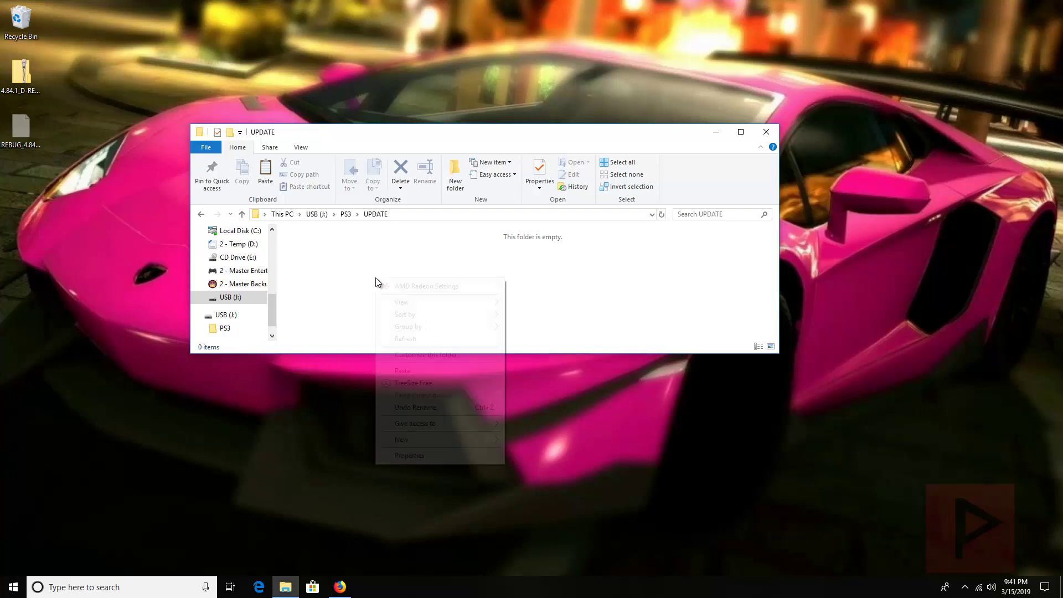
pyautogui.click(433, 375)
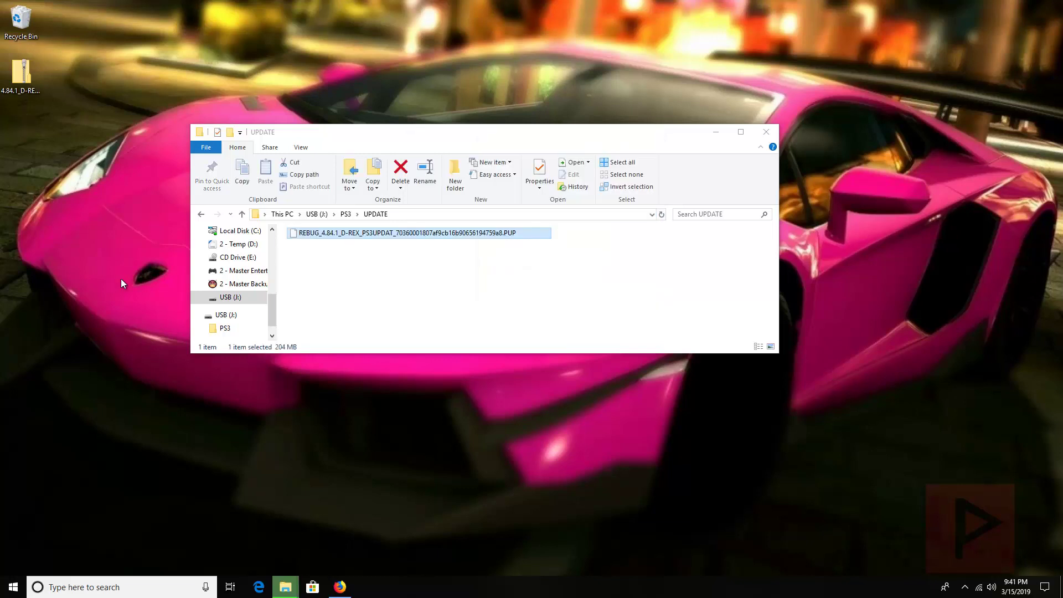
# Step: Rename the firmware file in the UPDATE folder as PS3UPDAT.PUP
pyautogui.click(359, 234)
pyautogui.click(358, 234)
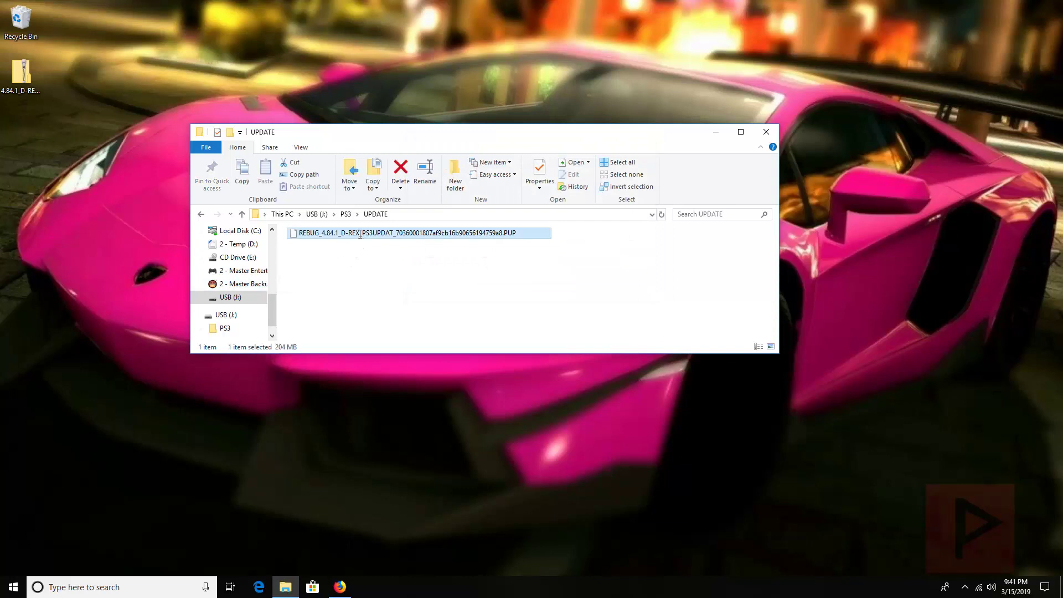
pyautogui.press('Right')
pyautogui.press('BackSpace')
pyautogui.press('BackSpace')
pyautogui.press('BackSpace')
pyautogui.press('BackSpace')
pyautogui.press('BackSpace')
pyautogui.press('BackSpace')
pyautogui.press('BackSpace')
pyautogui.press('BackSpace')
pyautogui.press('BackSpace')
pyautogui.press('BackSpace')
pyautogui.press('BackSpace')
pyautogui.press('BackSpace')
pyautogui.press('BackSpace')
pyautogui.press('BackSpace')
pyautogui.press('BackSpace')
pyautogui.press('BackSpace')
pyautogui.press('BackSpace')
pyautogui.press('BackSpace')
pyautogui.press('BackSpace')
pyautogui.press('BackSpace')
pyautogui.press('BackSpace')
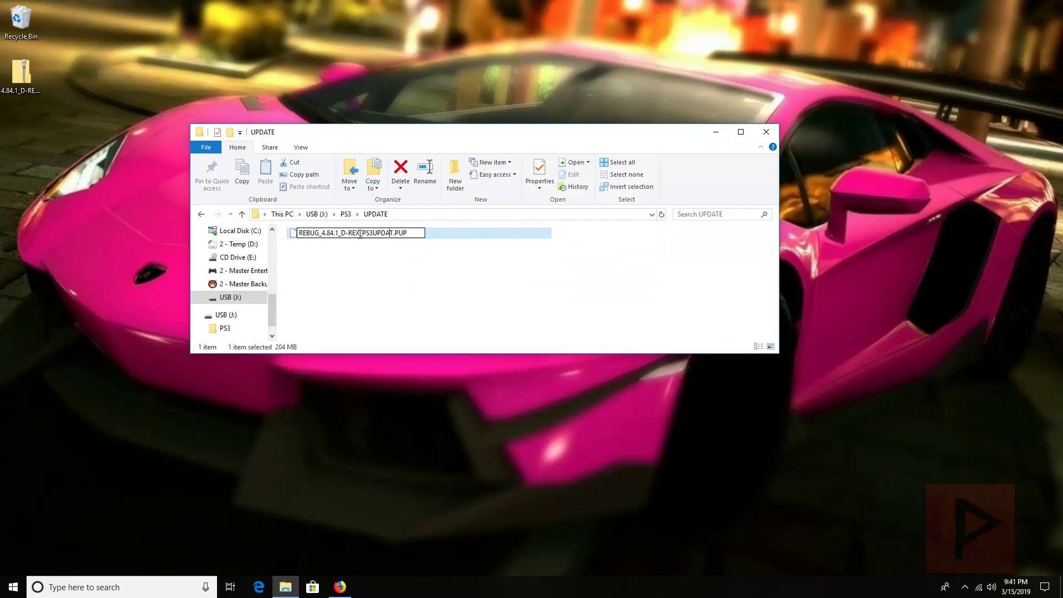
pyautogui.press('BackSpace')
pyautogui.press('BackSpace')
pyautogui.press('BackSpace')
pyautogui.press('BackSpace')
pyautogui.press('BackSpace')
pyautogui.press('BackSpace')
pyautogui.press('BackSpace')
pyautogui.press('BackSpace')
pyautogui.press('BackSpace')
pyautogui.press('BackSpace')
pyautogui.press('BackSpace')
pyautogui.press('BackSpace')
pyautogui.press('BackSpace')
pyautogui.press('BackSpace')
pyautogui.press('BackSpace')
pyautogui.press('BackSpace')
pyautogui.press('BackSpace')
pyautogui.press('BackSpace')
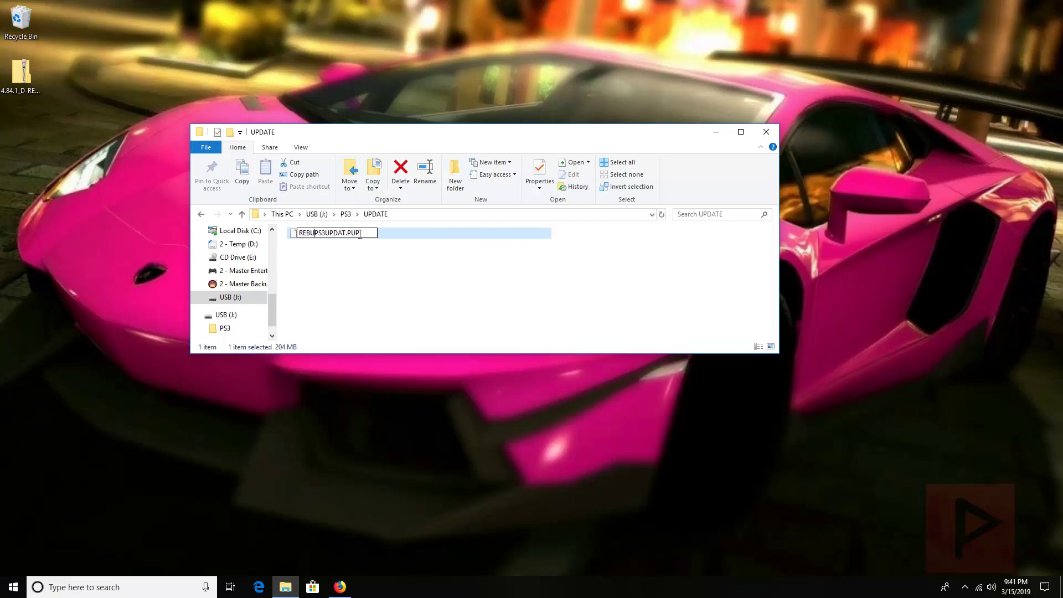
pyautogui.click(366, 316)
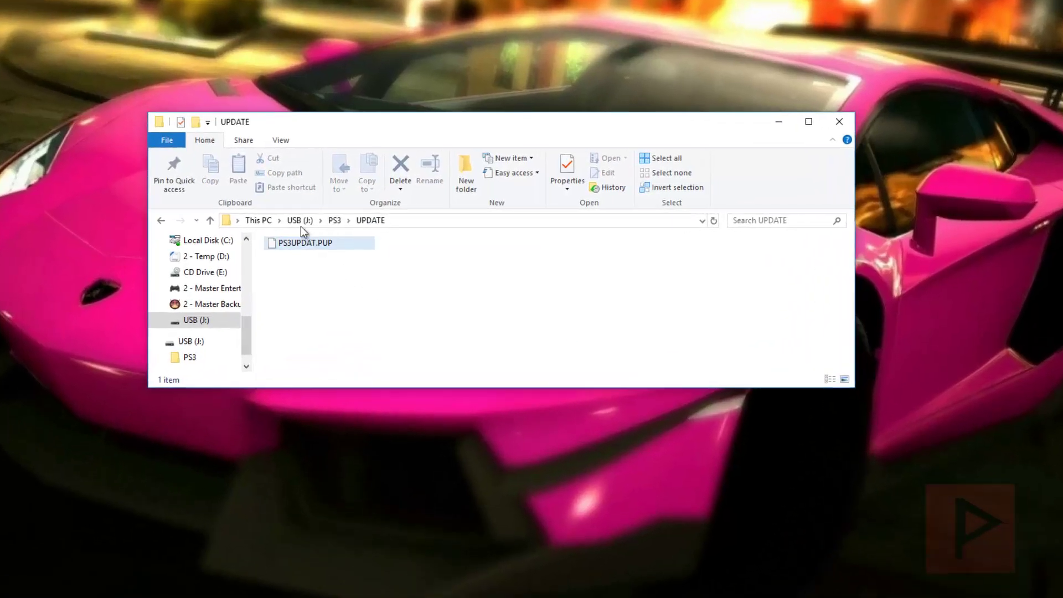
# Step: Check the USB folder structure from the drive root through PS3 to UPDATE, and close the window
pyautogui.click(301, 224)
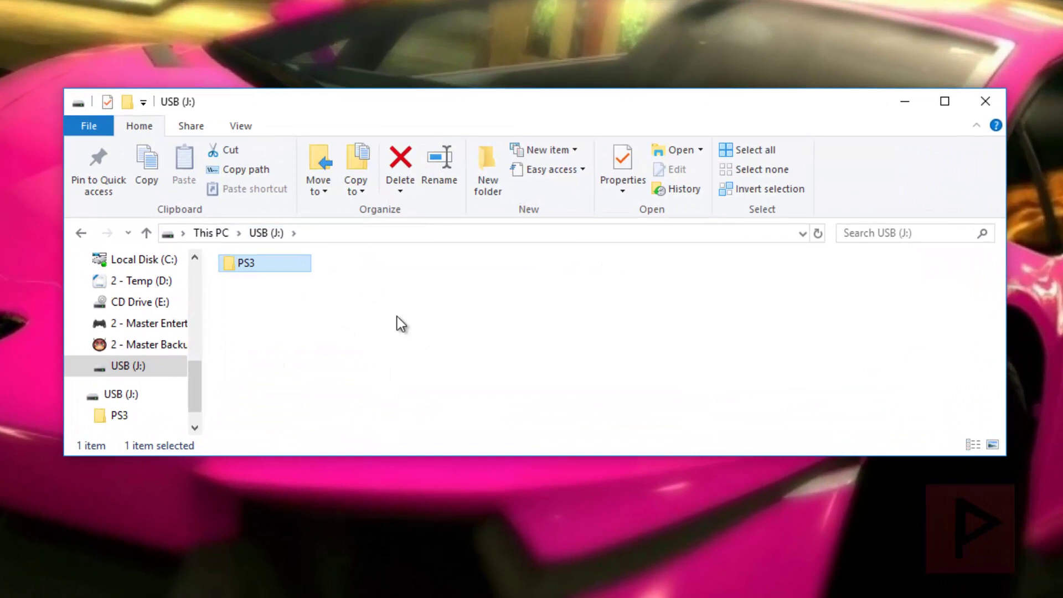
pyautogui.doubleClick(273, 271)
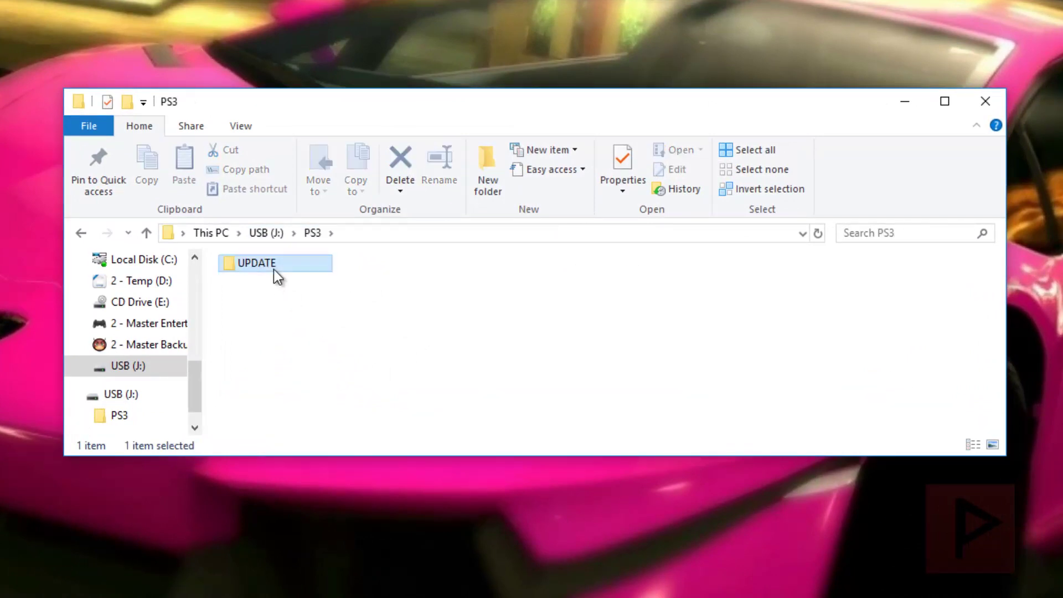
pyautogui.doubleClick(273, 269)
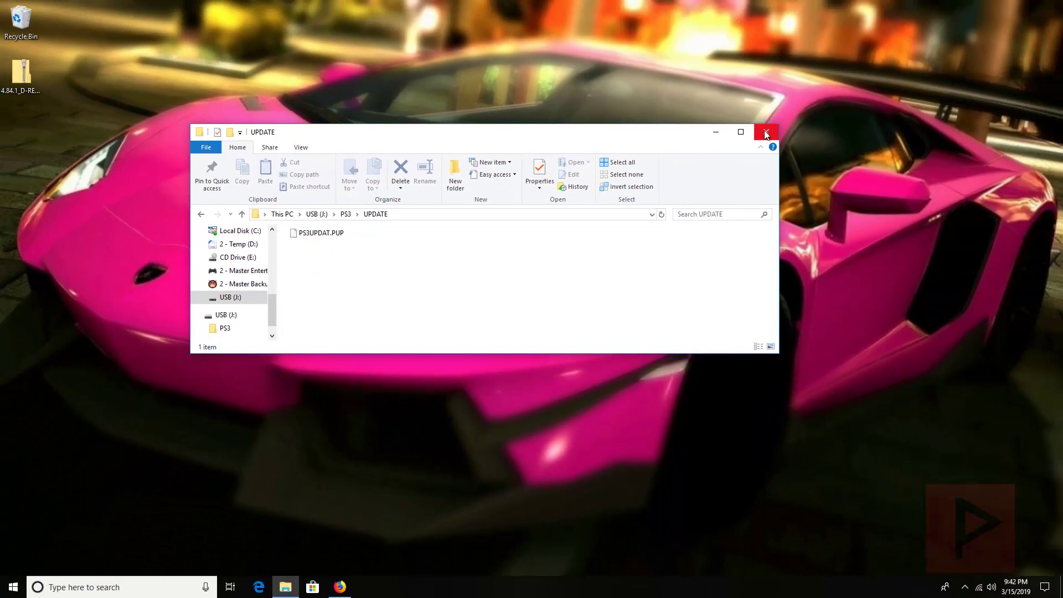
pyautogui.click(766, 133)
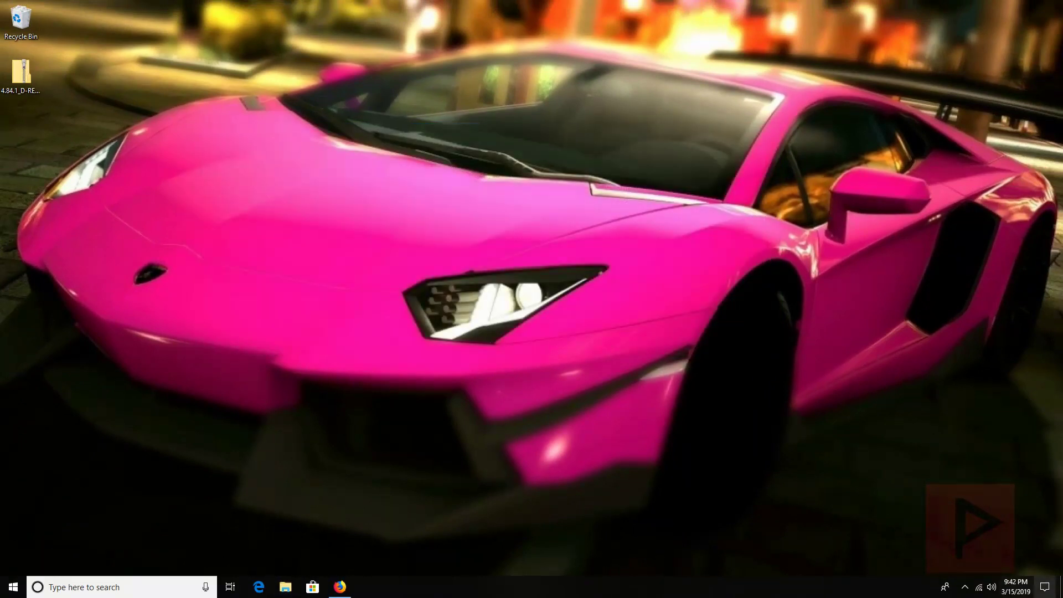
# Step: Safely eject the Voyager USB drive from Windows
pyautogui.click(964, 587)
pyautogui.click(951, 543)
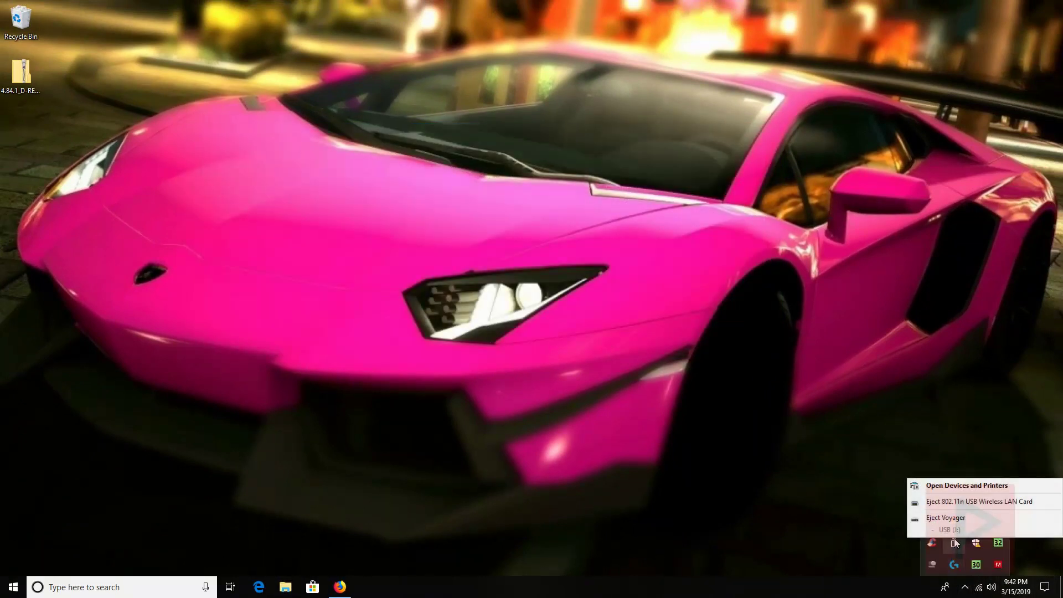
pyautogui.click(941, 520)
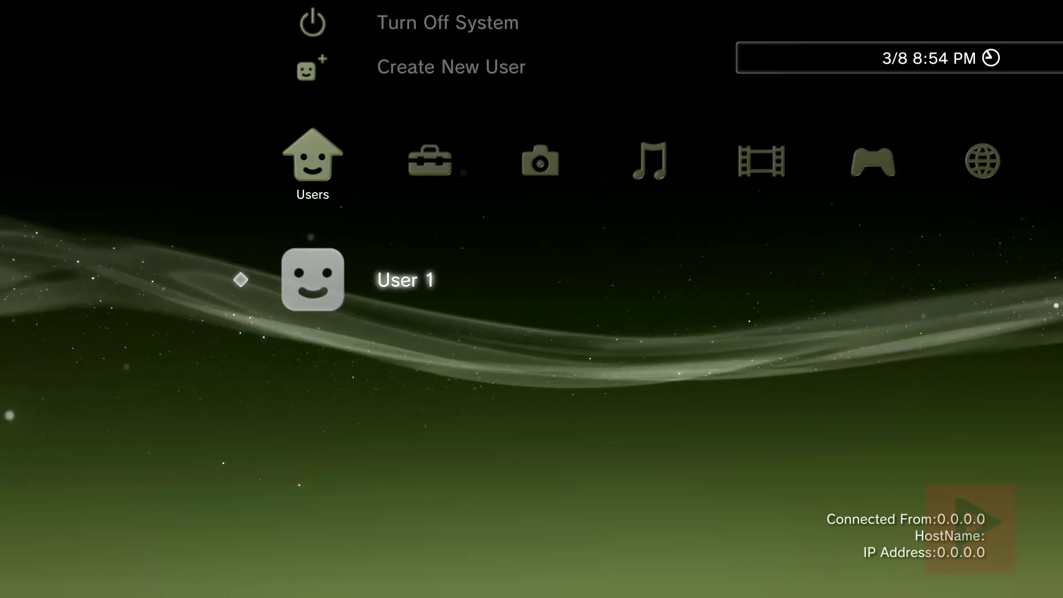
# Step: View the System Information page in System Settings to check the installed system software version, and leave the settings
pyautogui.press('Right')
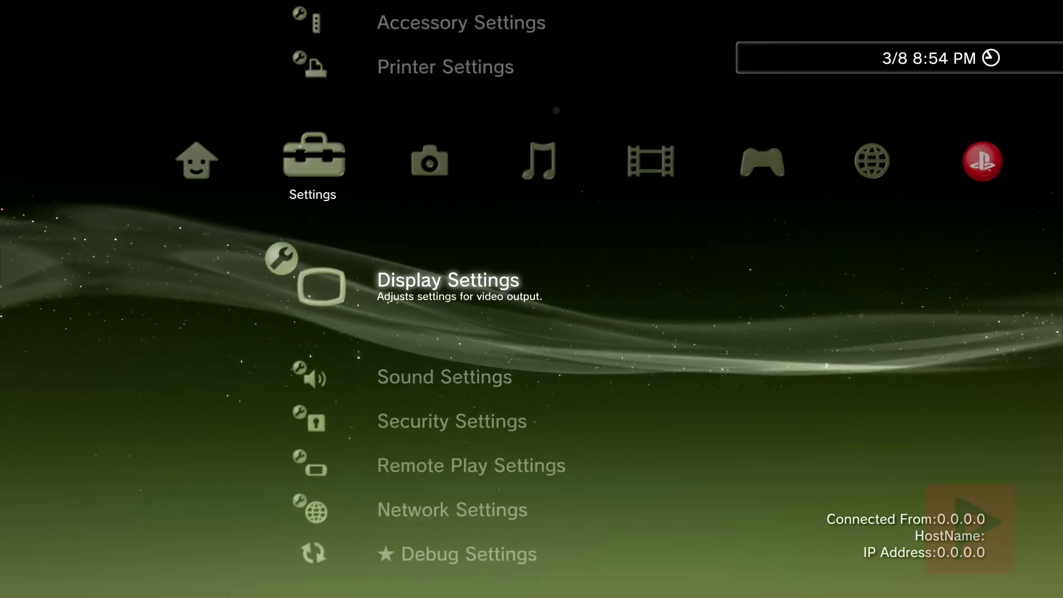
pyautogui.press('Up')
pyautogui.press('Up')
pyautogui.press('Up')
pyautogui.press('Up')
pyautogui.press('Up')
pyautogui.press('Up')
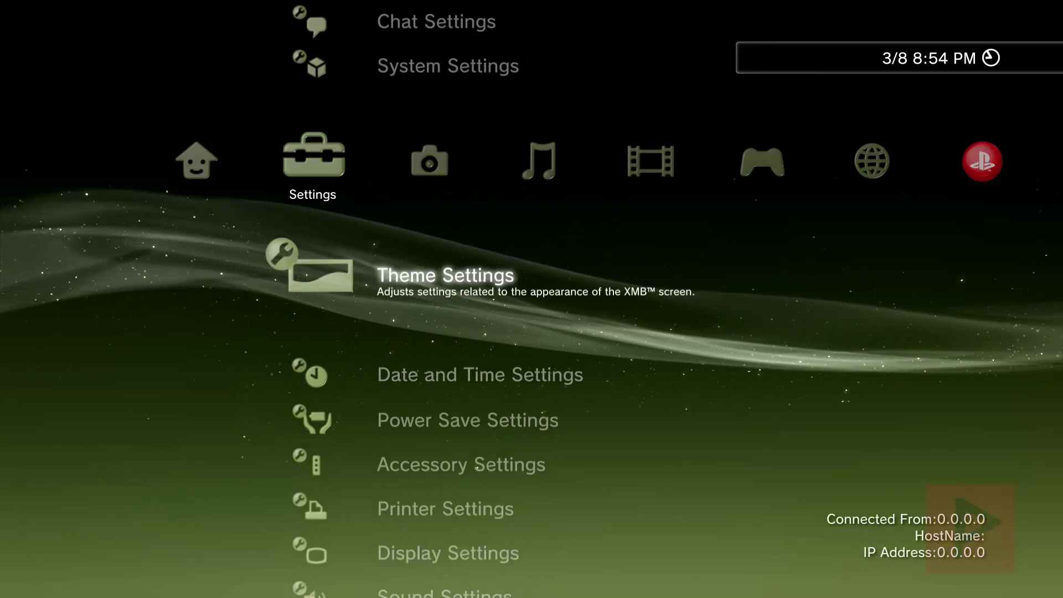
pyautogui.press('Return')
pyautogui.press('Down')
pyautogui.press('Down')
pyautogui.press('Down')
pyautogui.press('Down')
pyautogui.press('Down')
pyautogui.press('Down')
pyautogui.press('Down')
pyautogui.press('Down')
pyautogui.press('Down')
pyautogui.press('Down')
pyautogui.press('Down')
pyautogui.press('Down')
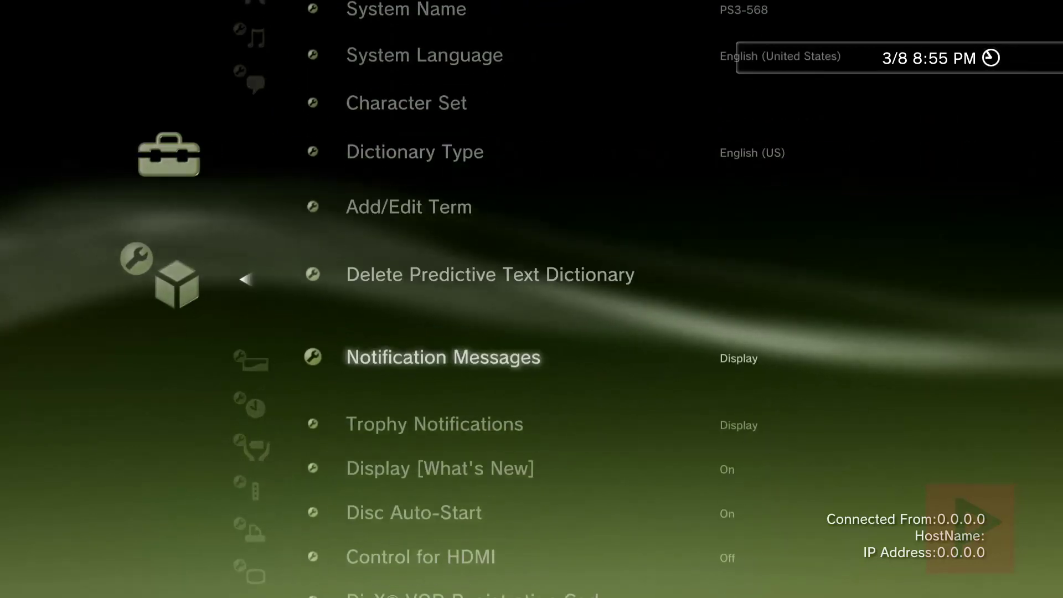
pyautogui.press('Down')
pyautogui.press('Down')
pyautogui.press('Down')
pyautogui.press('Down')
pyautogui.press('Down')
pyautogui.press('Down')
pyautogui.press('Down')
pyautogui.press('Down')
pyautogui.press('Up')
pyautogui.press('Return')
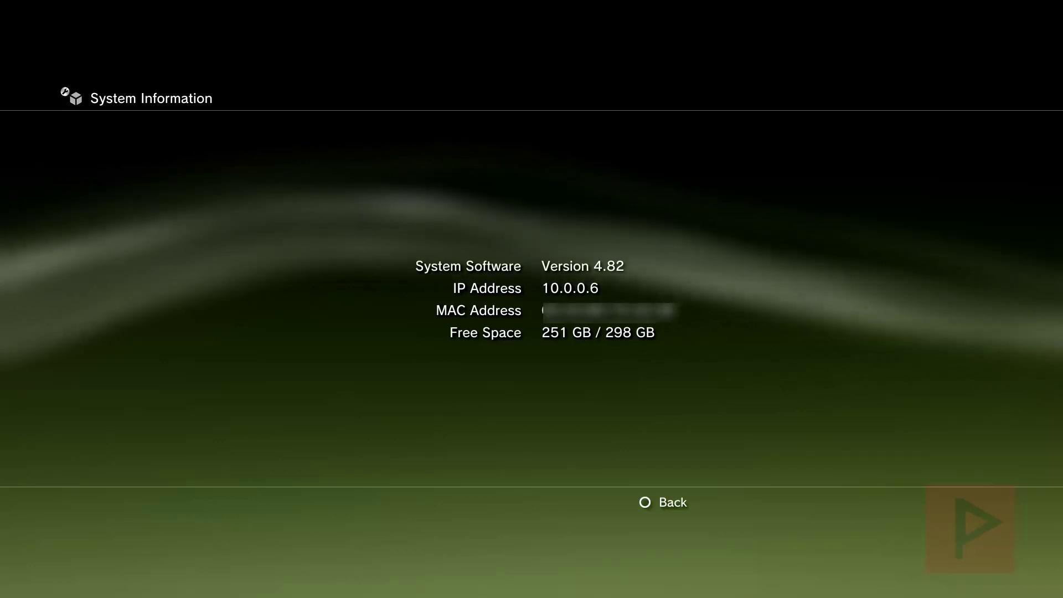
pyautogui.press('Escape')
pyautogui.press('Escape')
# Step: Launch Rebug Toolbox from the PlayStation 3 game folder and view its system information
pyautogui.press('Right')
pyautogui.press('Right')
pyautogui.press('Right')
pyautogui.press('Right')
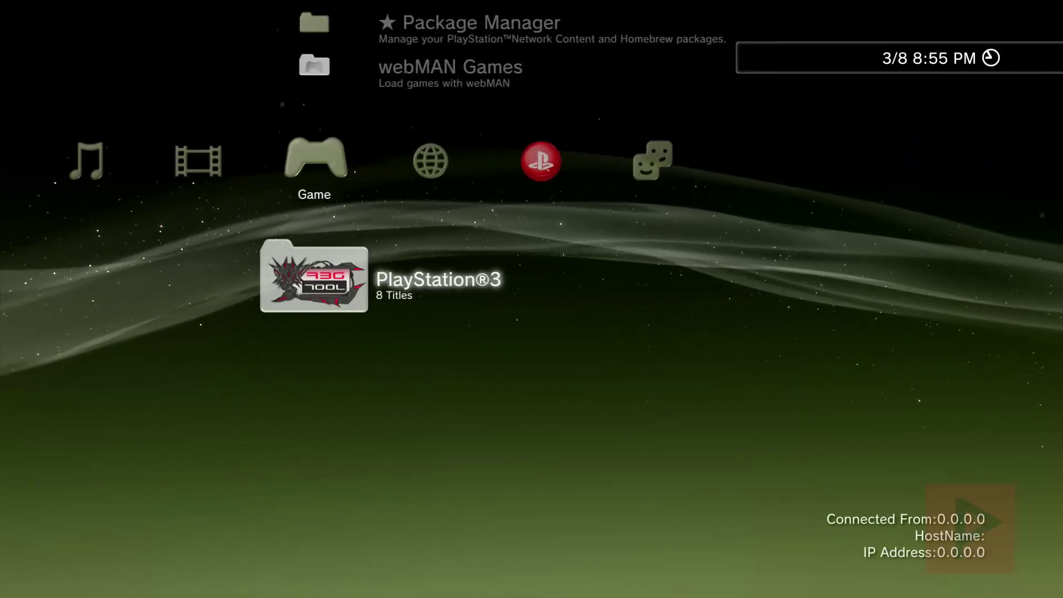
pyautogui.press('Return')
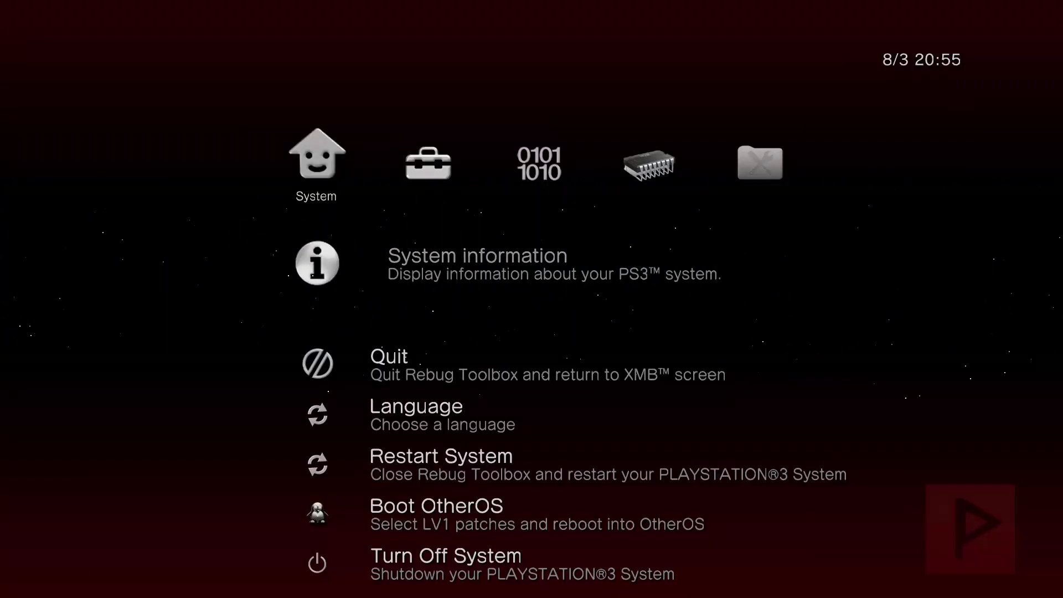
pyautogui.press('Return')
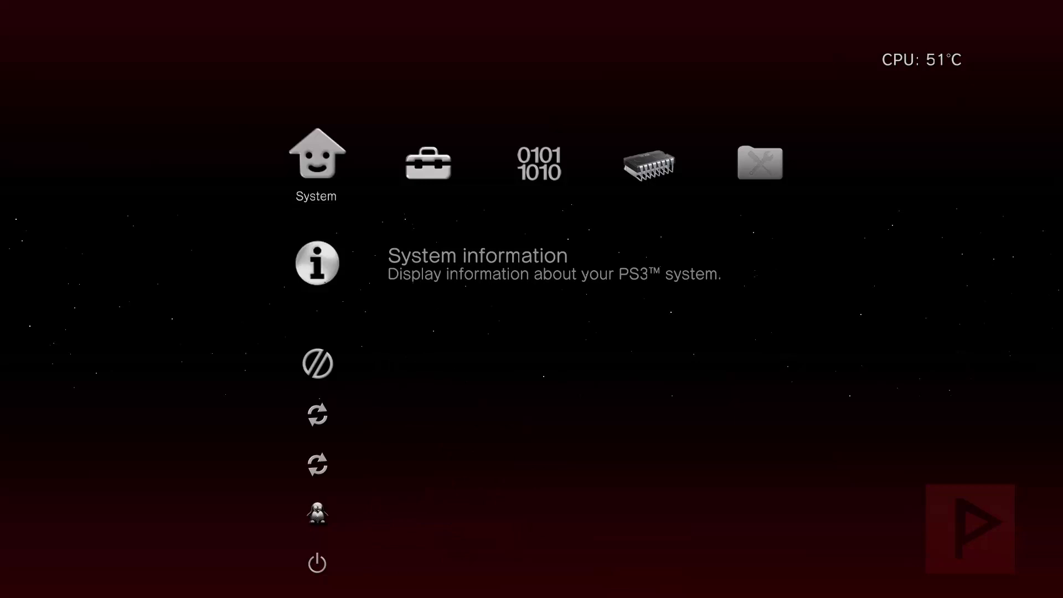
pyautogui.press('Return')
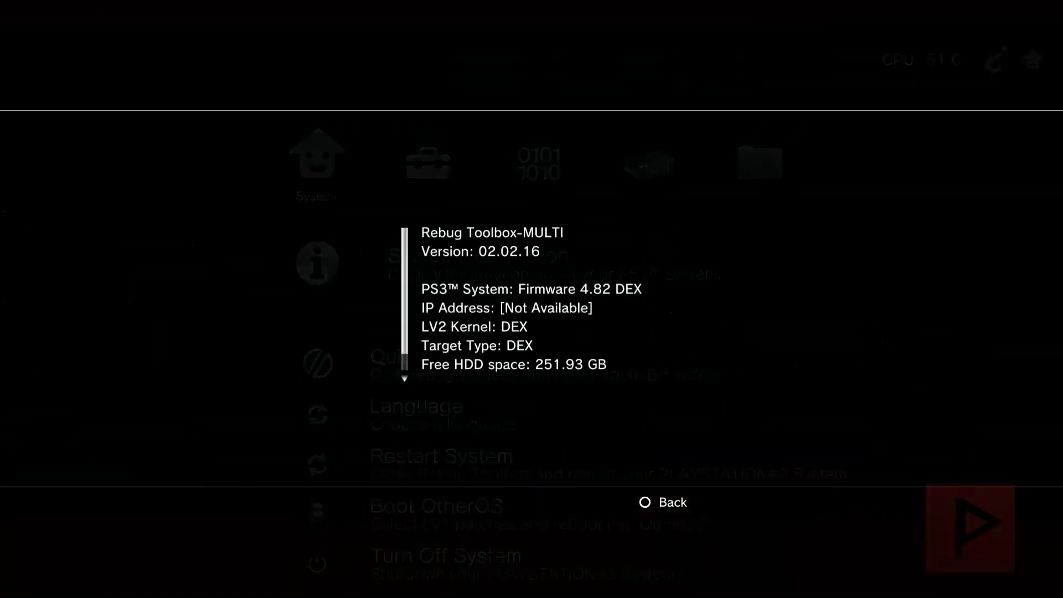
pyautogui.press('Down')
pyautogui.press('Up')
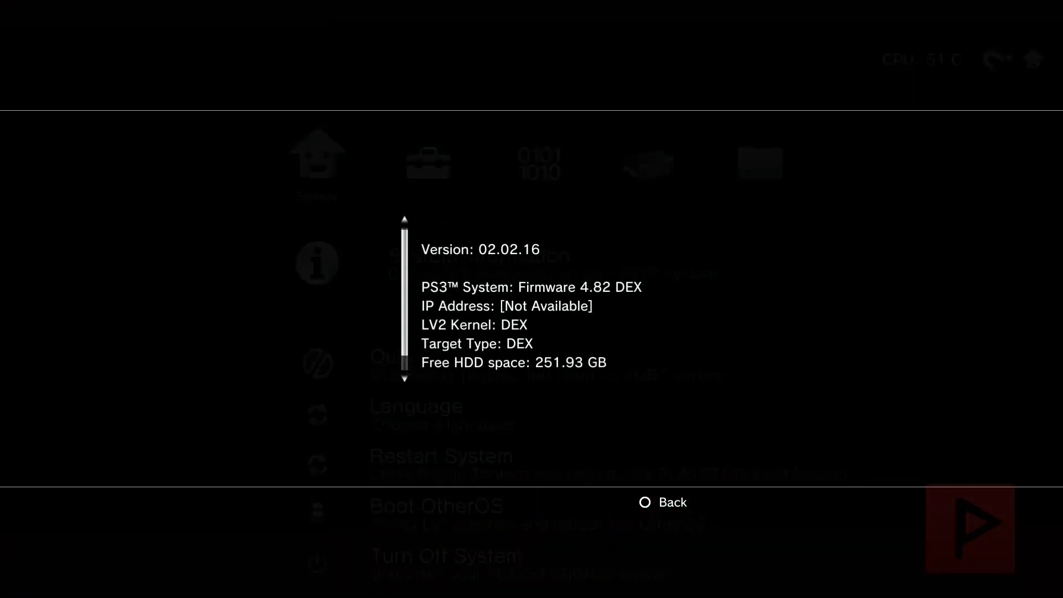
pyautogui.press('Escape')
# Step: Examine the Selector options, including COBRA Mode and PS2 Emulator, and the Utilities category in Rebug Toolbox
pyautogui.press('Right')
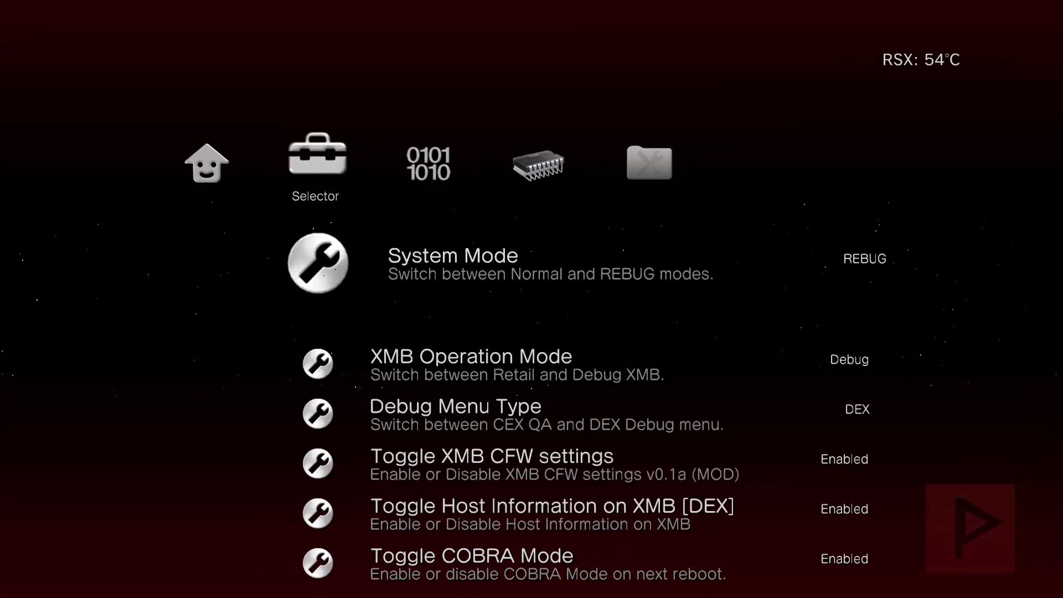
pyautogui.press('Down')
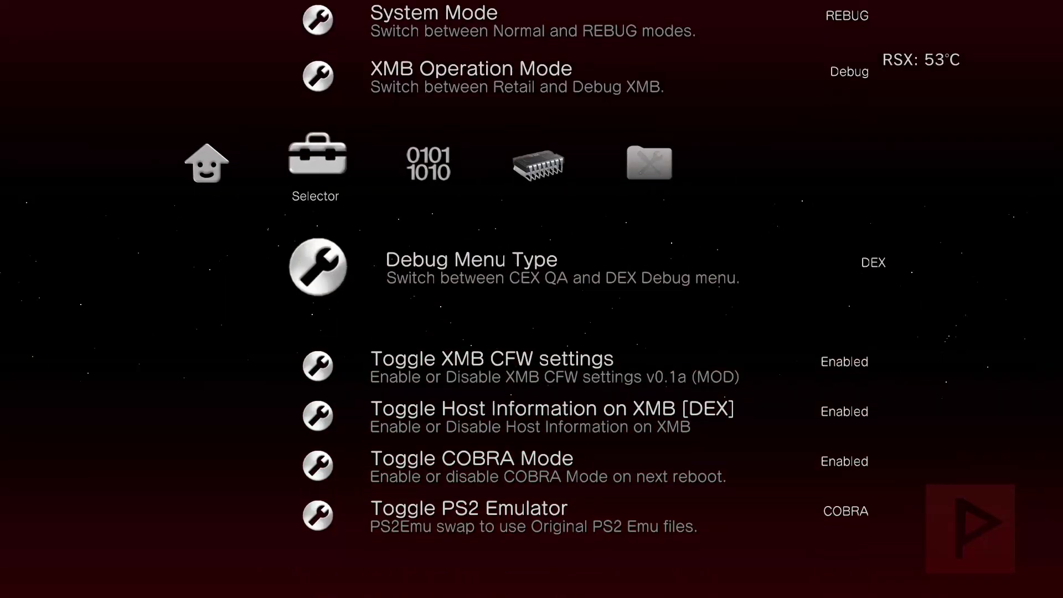
pyautogui.press('Down')
pyautogui.press('Down')
pyautogui.press('Down')
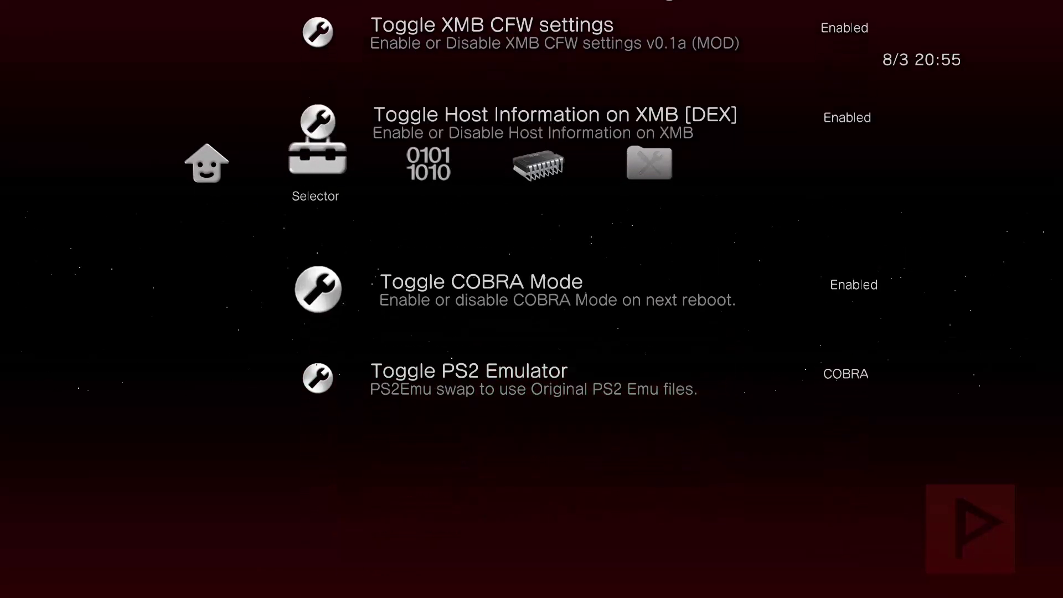
pyautogui.press('Down')
pyautogui.press('Right')
pyautogui.press('Right')
pyautogui.press('Right')
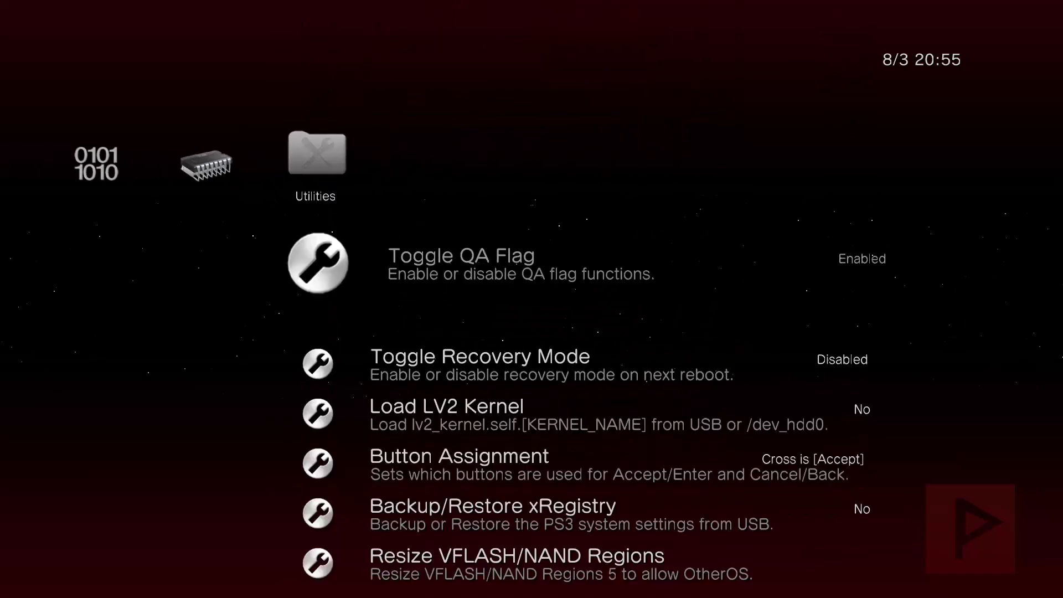
pyautogui.press('Left')
pyautogui.press('Left')
pyautogui.press('Left')
pyautogui.press('Left')
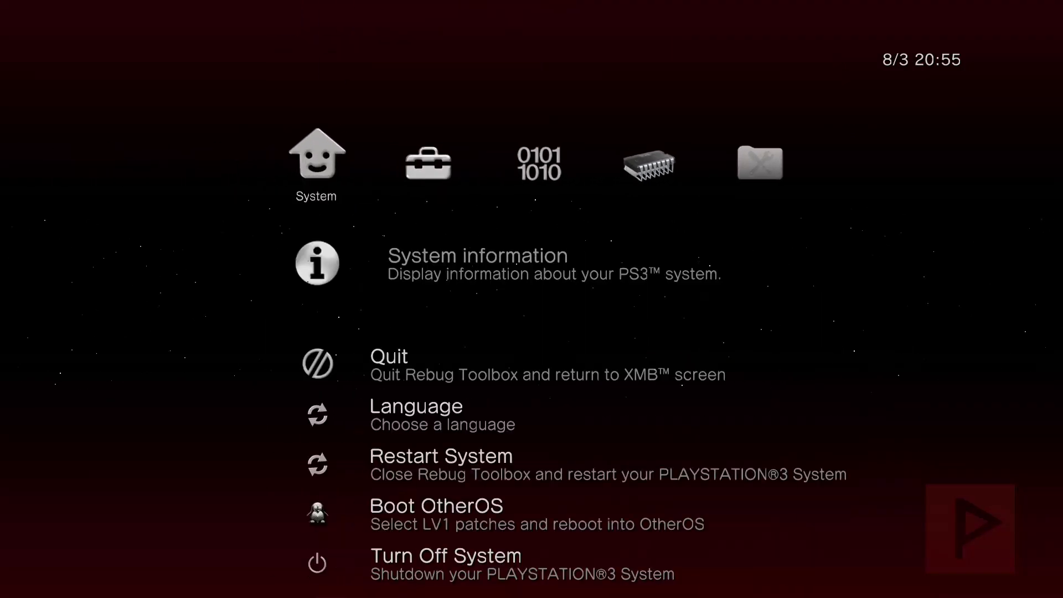
# Step: Quit Rebug Toolbox and return to the XMB screen
pyautogui.press('Down')
pyautogui.press('Down')
pyautogui.press('Down')
pyautogui.press('Up')
pyautogui.press('Up')
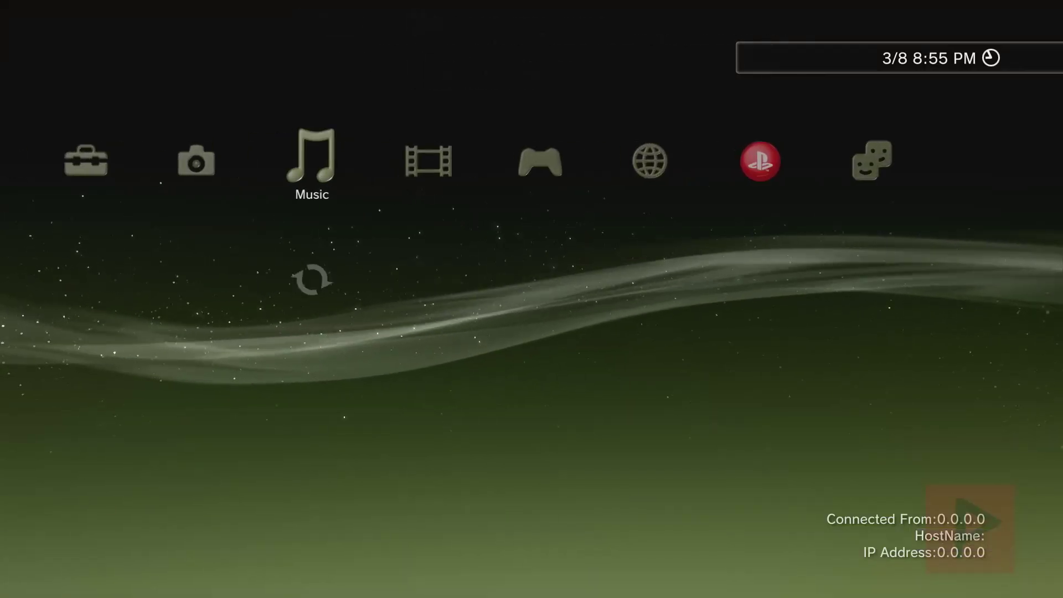
# Step: Start a System Update via Storage Media using the 4.84.1 PS3UPDAT.PUP file on the USB device
pyautogui.press('Left')
pyautogui.press('Up')
pyautogui.press('Up')
pyautogui.press('Up')
pyautogui.press('Up')
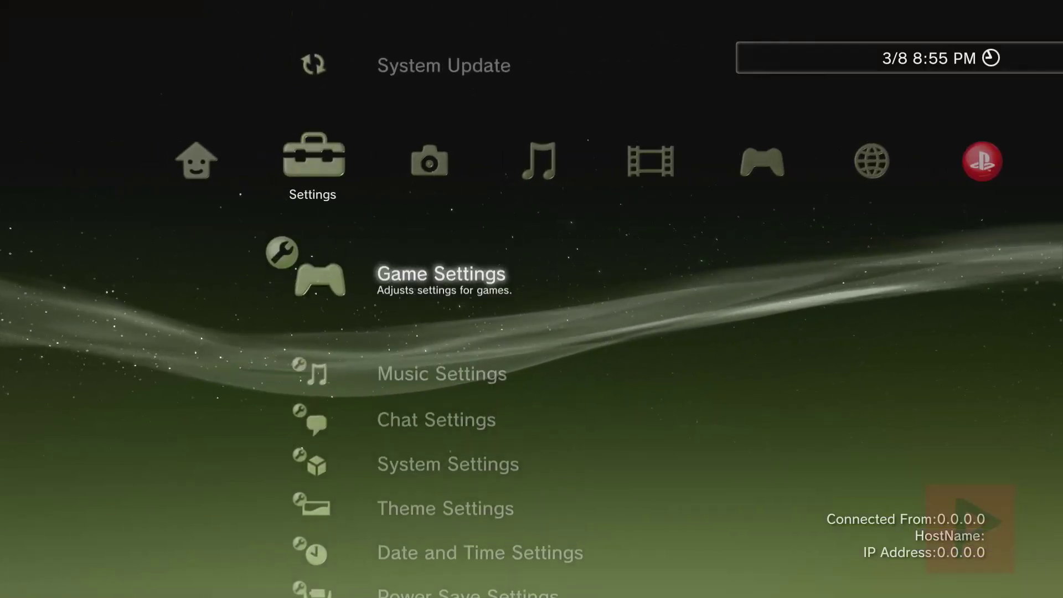
pyautogui.press('Return')
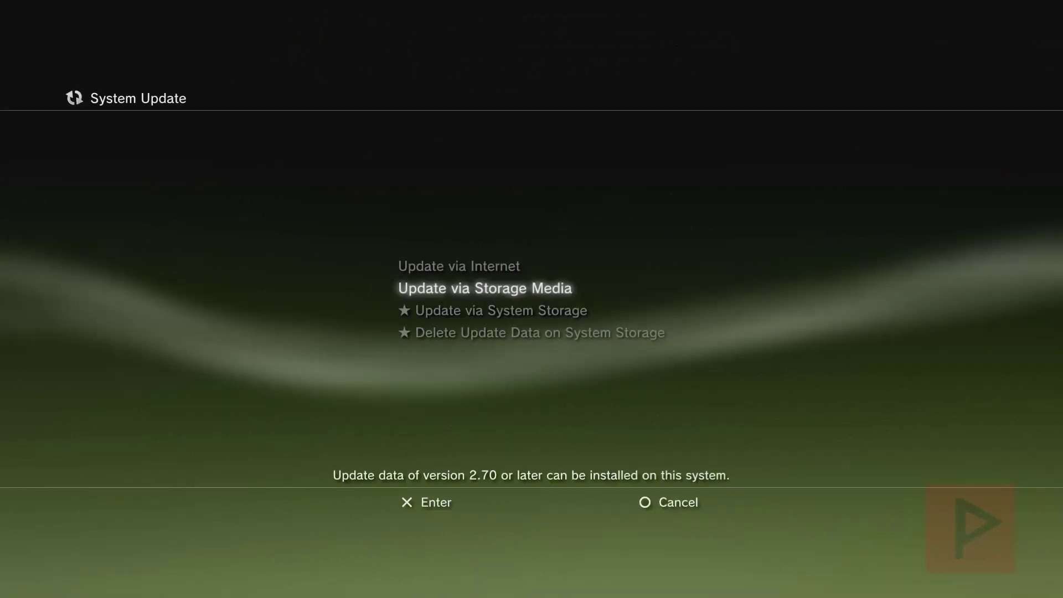
pyautogui.press('Return')
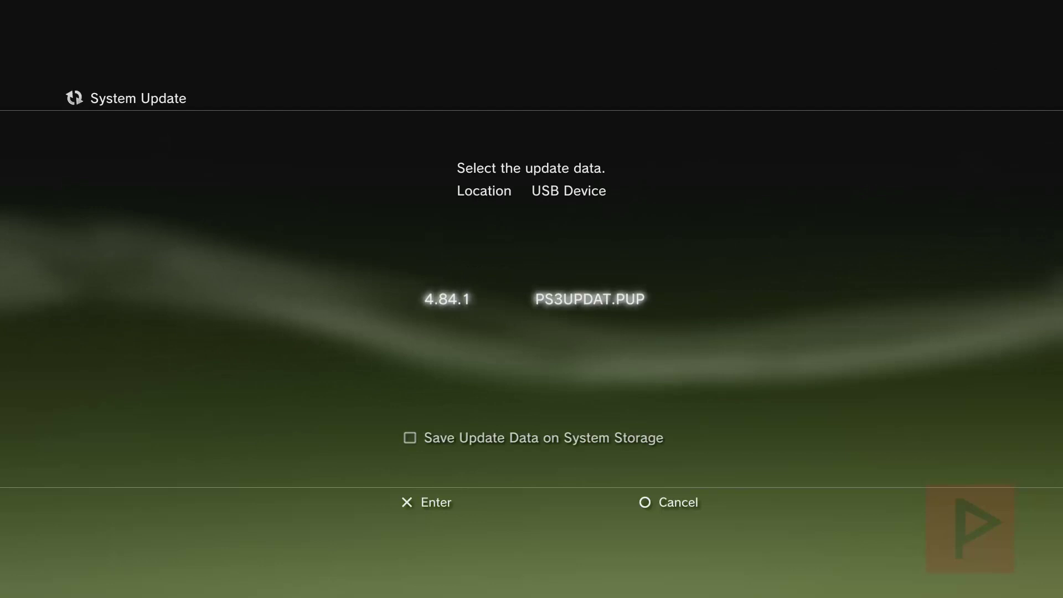
pyautogui.press('Return')
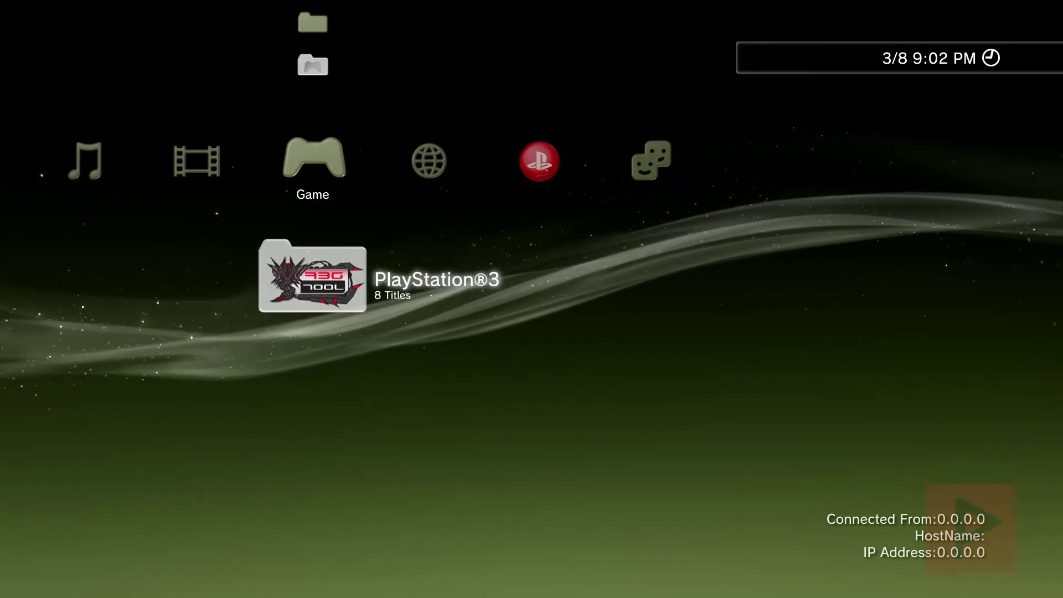
# Step: Recheck the system software version in System Information after the firmware update, and leave the settings
pyautogui.press('Left')
pyautogui.press('Left')
pyautogui.press('Left')
pyautogui.press('Left')
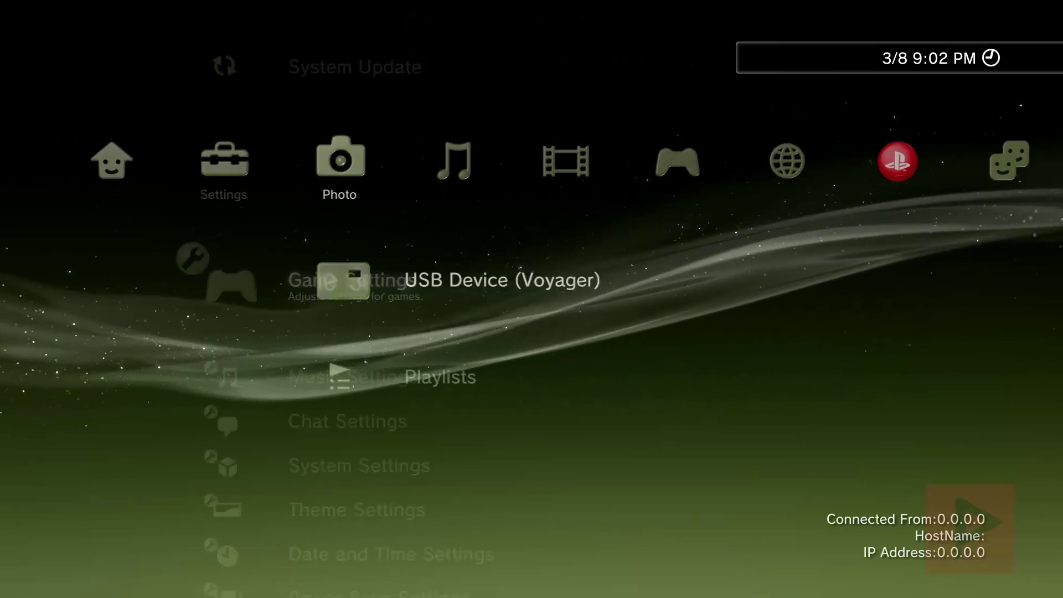
pyautogui.press('Down')
pyautogui.press('Down')
pyautogui.press('Down')
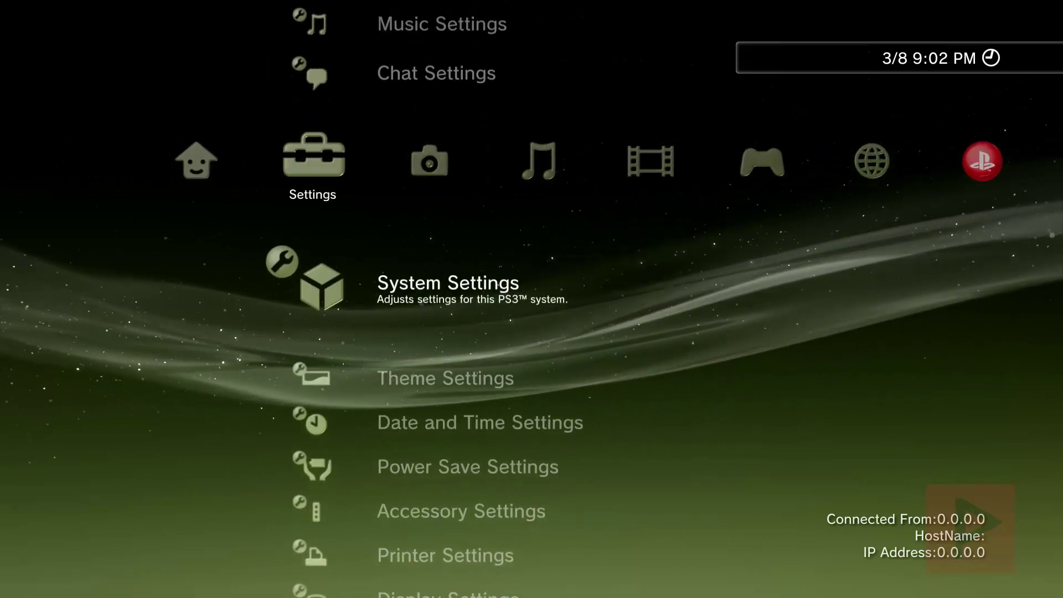
pyautogui.press('Return')
pyautogui.press('Down')
pyautogui.press('Down')
pyautogui.press('Down')
pyautogui.press('Down')
pyautogui.press('Down')
pyautogui.press('Down')
pyautogui.press('Down')
pyautogui.press('Down')
pyautogui.press('Down')
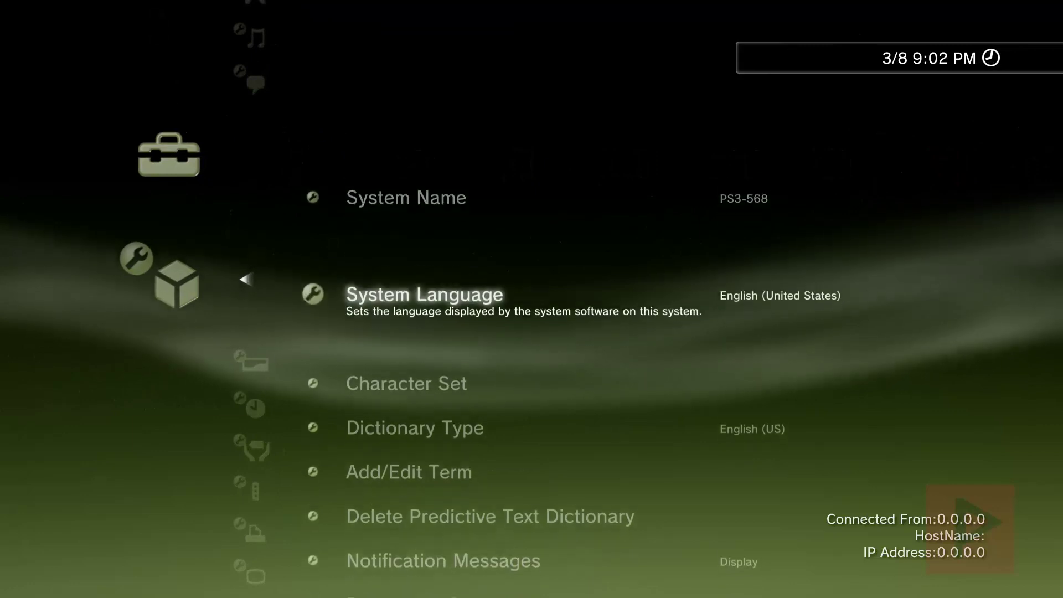
pyautogui.press('Down')
pyautogui.press('Down')
pyautogui.press('Down')
pyautogui.press('Down')
pyautogui.press('Down')
pyautogui.press('Down')
pyautogui.press('Down')
pyautogui.press('Down')
pyautogui.press('Down')
pyautogui.press('Down')
pyautogui.press('Down')
pyautogui.press('Down')
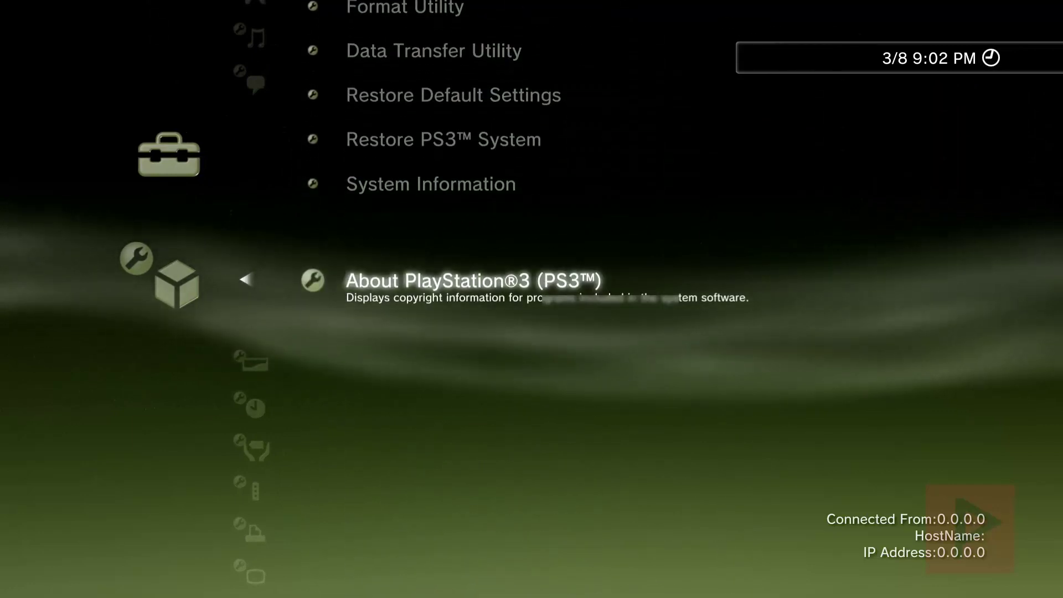
pyautogui.press('Up')
pyautogui.press('Return')
pyautogui.press('Escape')
pyautogui.press('Escape')
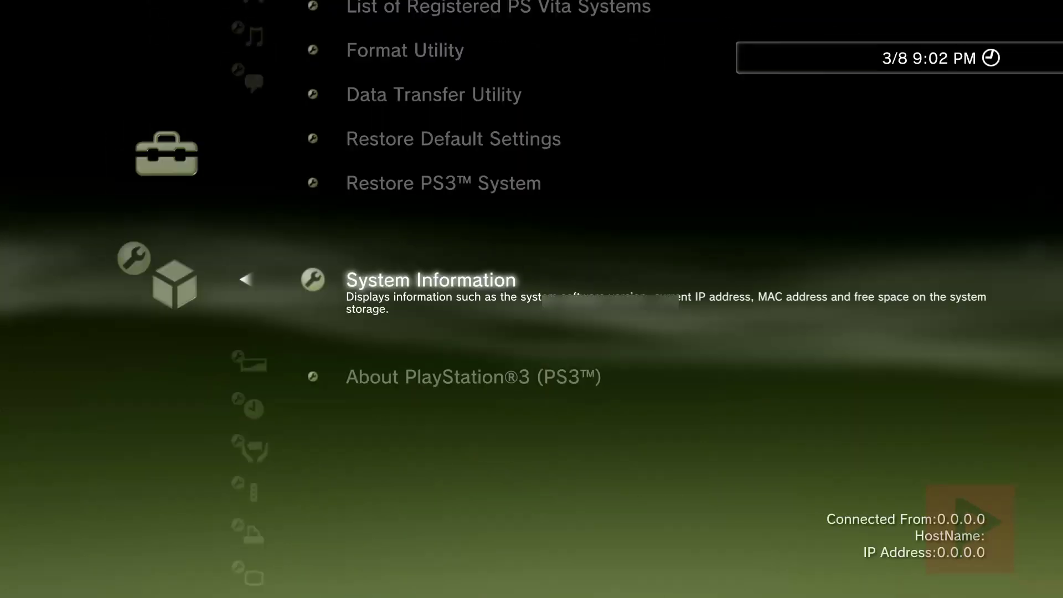
# Step: Delete the old Rebug Toolbox from the PlayStation 3 game folder and leave the folder
pyautogui.press('Right')
pyautogui.press('Right')
pyautogui.press('Right')
pyautogui.press('Right')
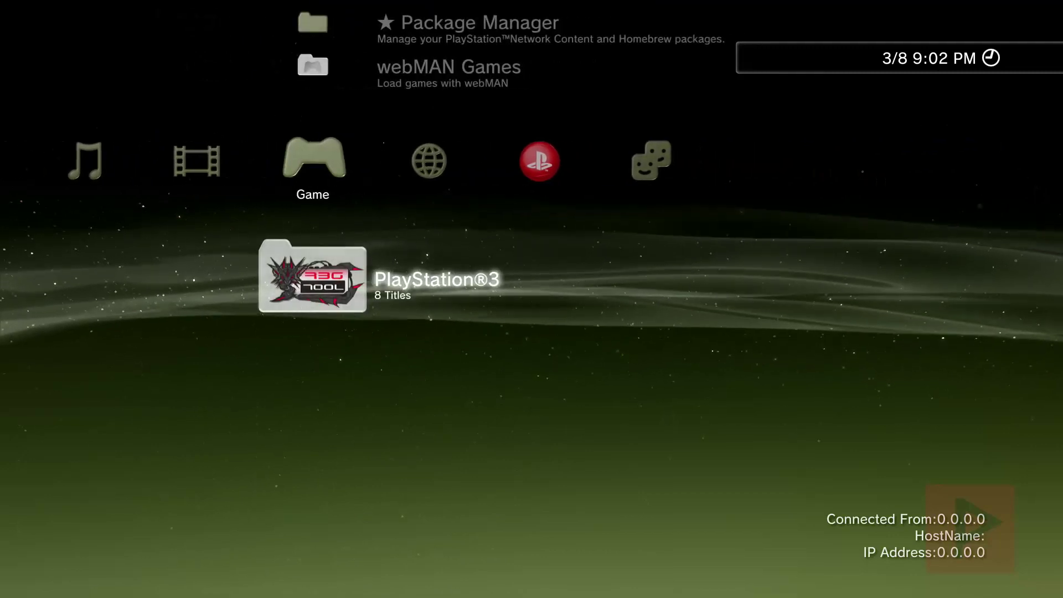
pyautogui.press('Return')
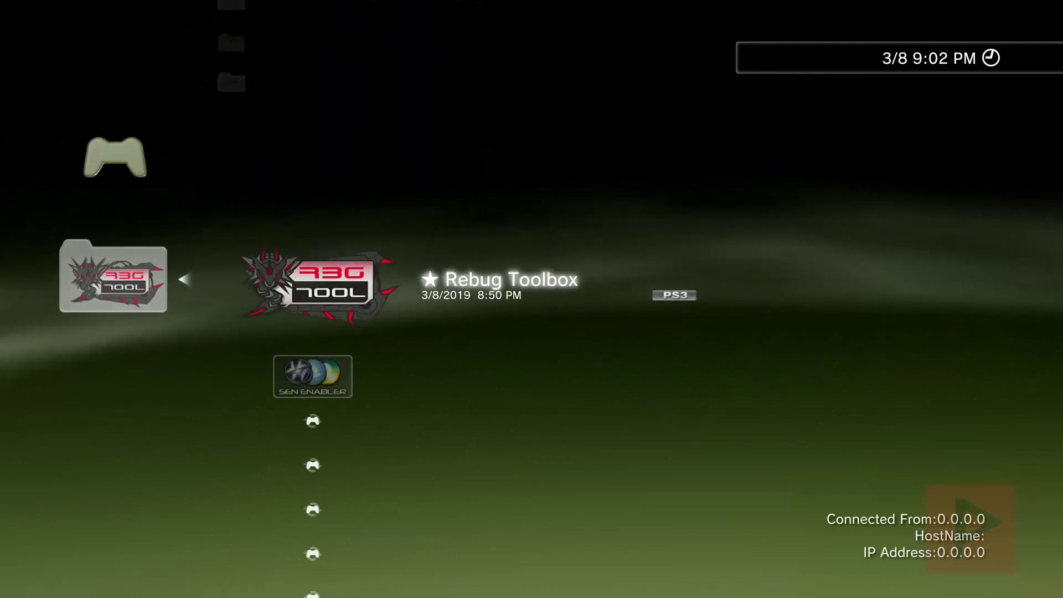
pyautogui.press('Tab')
pyautogui.press('Escape')
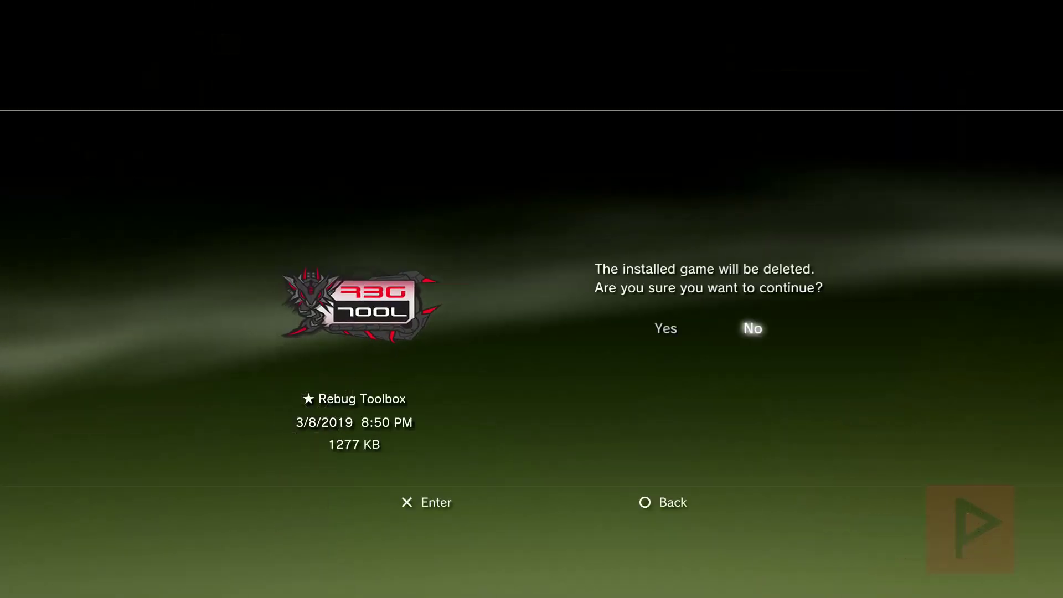
pyautogui.press('Left')
pyautogui.press('Return')
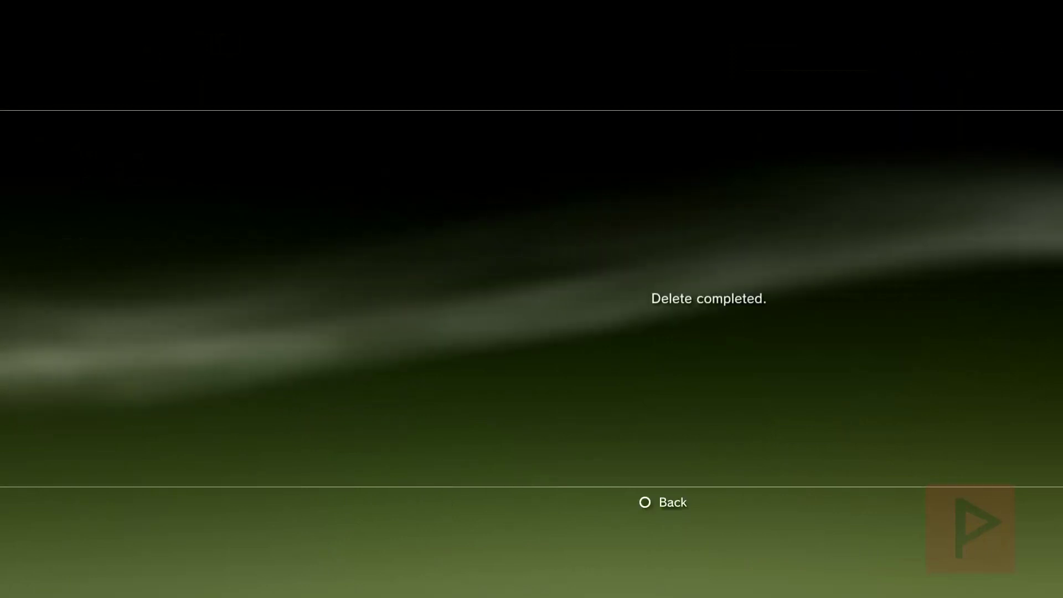
pyautogui.press('Escape')
pyautogui.press('Escape')
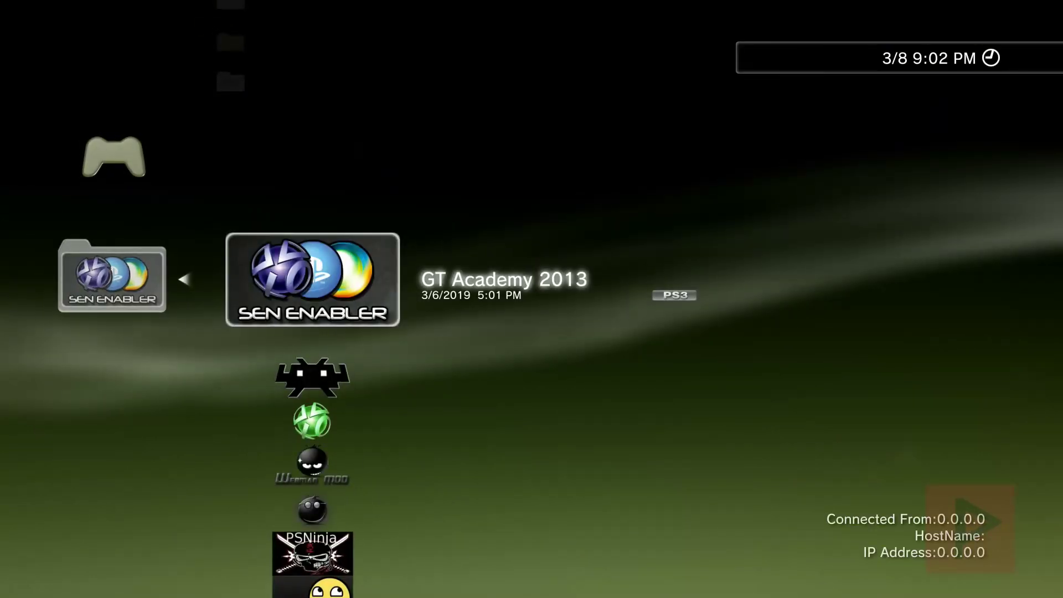
# Step: Install REBUG_TOOLBOX_02.03.01.MULTI.16.pkg through the Package Manager and return to the Game category
pyautogui.press('Up')
pyautogui.press('Up')
pyautogui.press('Return')
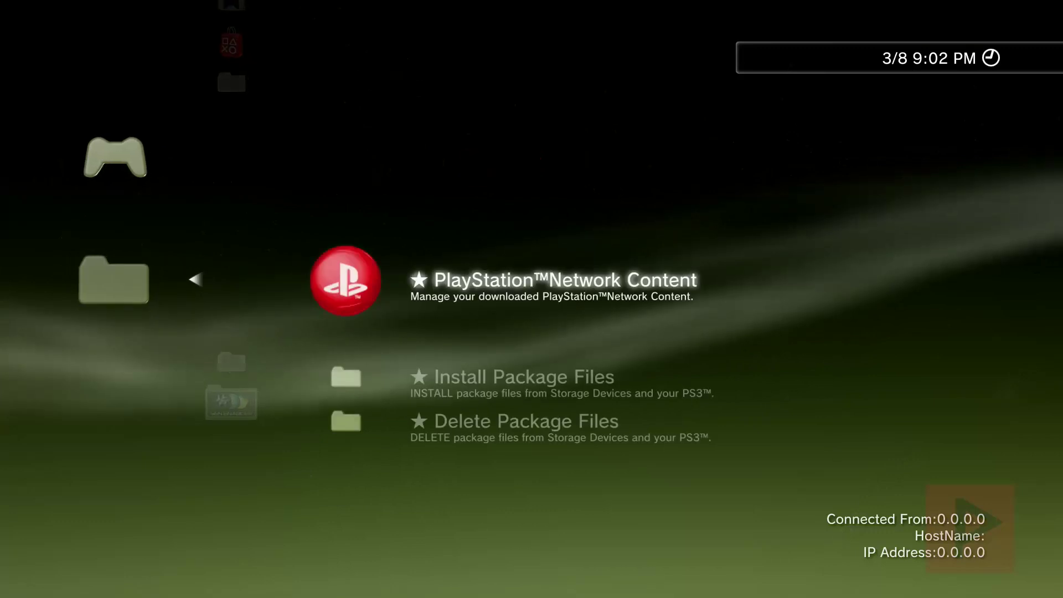
pyautogui.press('Down')
pyautogui.press('Return')
pyautogui.press('Return')
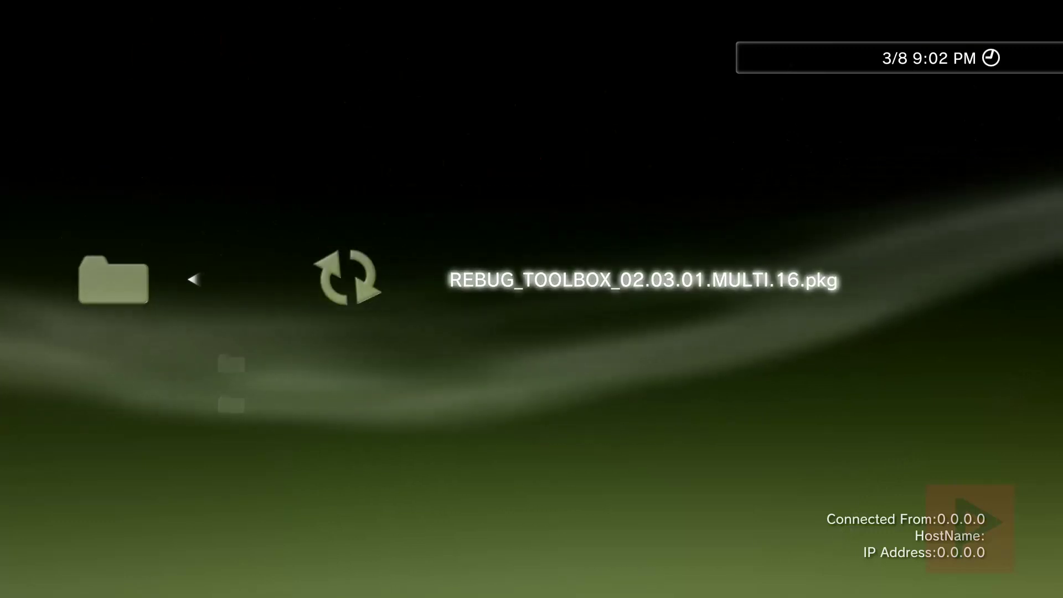
pyautogui.press('Return')
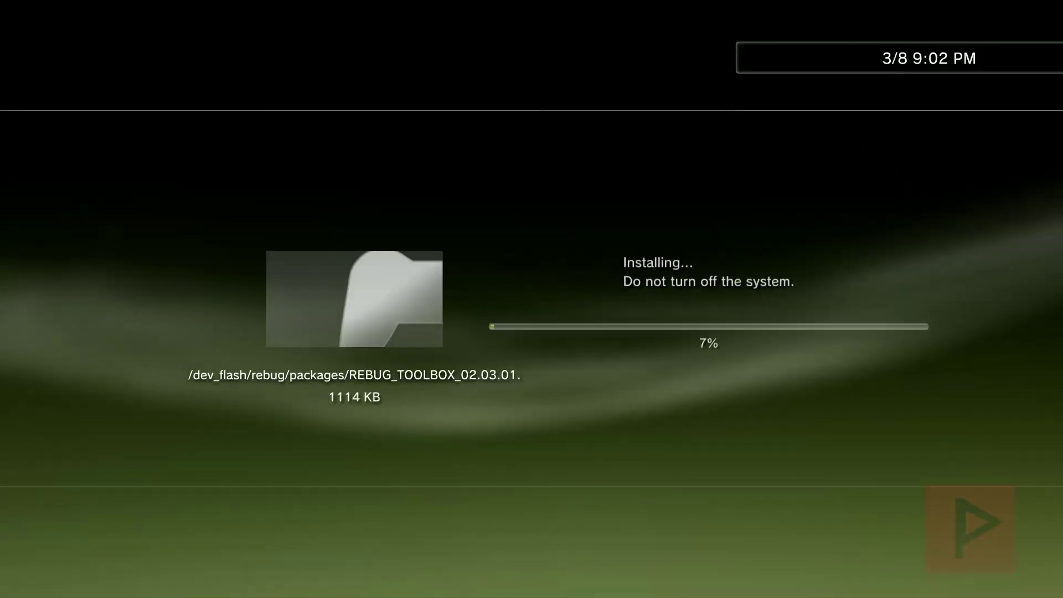
pyautogui.press('Escape')
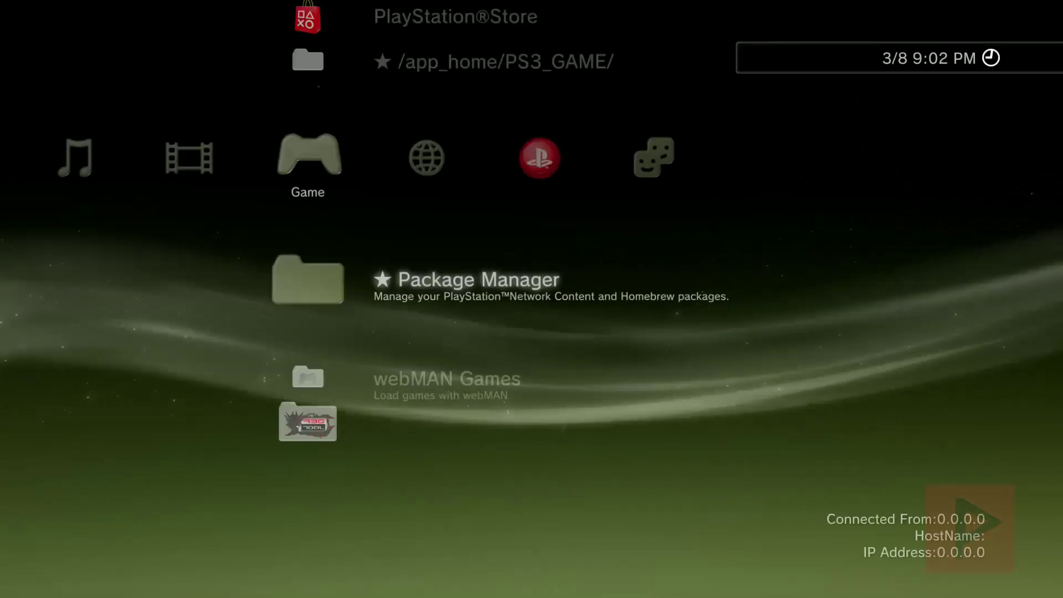
# Step: Launch the newly installed Rebug Toolbox and view its system information
pyautogui.press('Down')
pyautogui.press('Down')
pyautogui.press('Return')
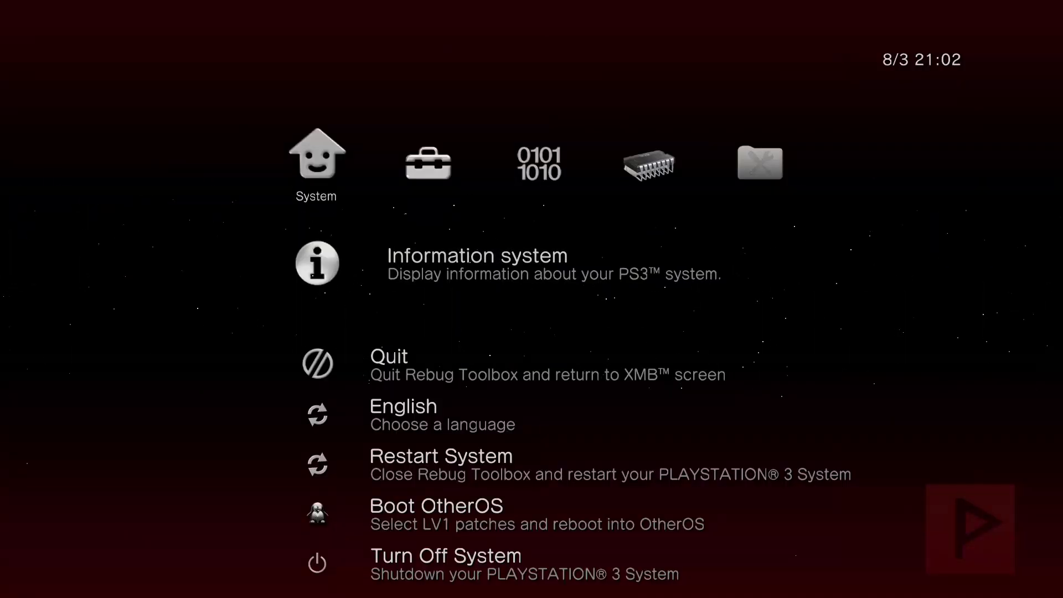
pyautogui.press('Return')
pyautogui.press('Down')
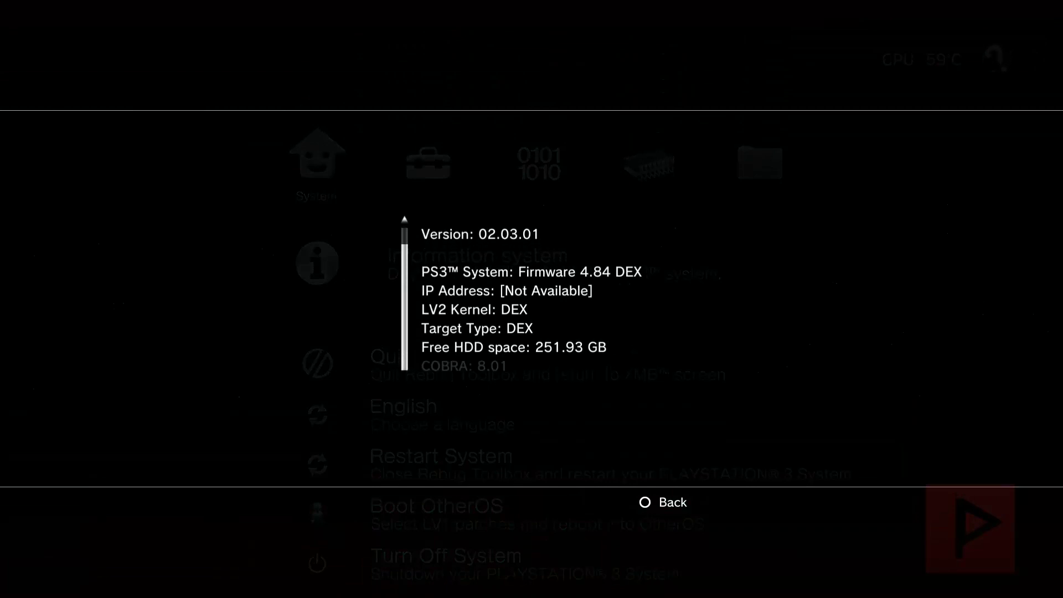
# Step: Close the system information and look through the Rebug Toolbox categories from Selector to Utilities
pyautogui.press('Escape')
pyautogui.press('Right')
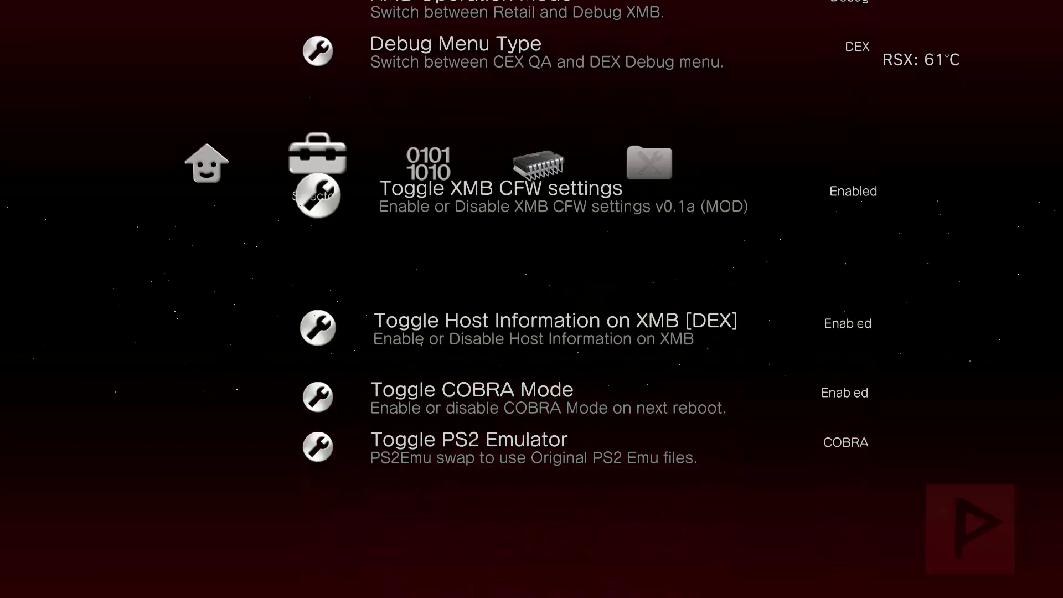
pyautogui.press('Right')
pyautogui.press('Right')
pyautogui.press('Right')
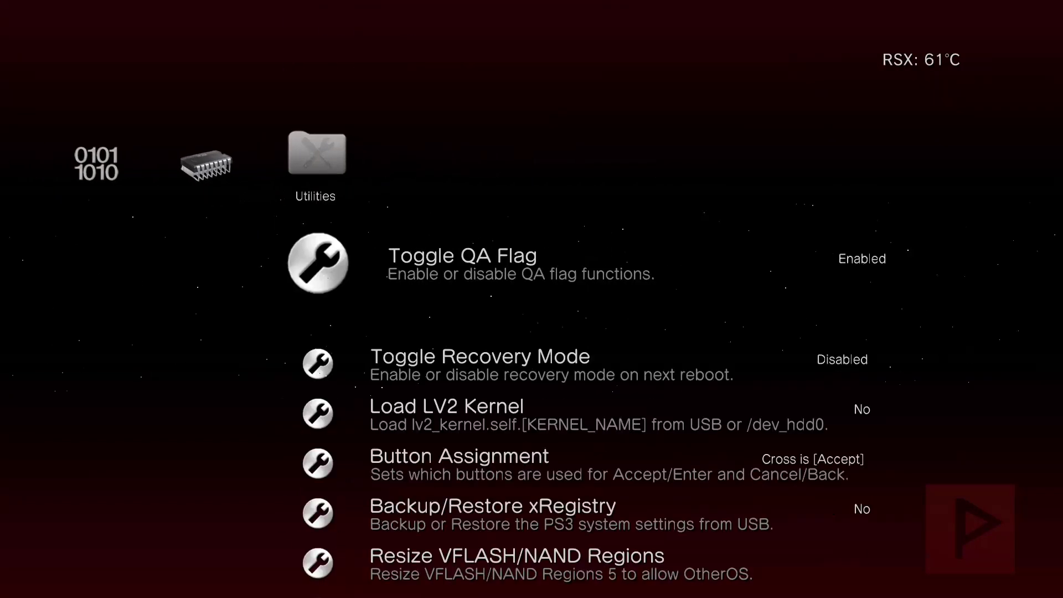
# Step: Return to the System category and quit Rebug Toolbox to the XMB
pyautogui.press('Left')
pyautogui.press('Left')
pyautogui.press('Left')
pyautogui.press('Left')
pyautogui.press('Left')
pyautogui.press('Down')
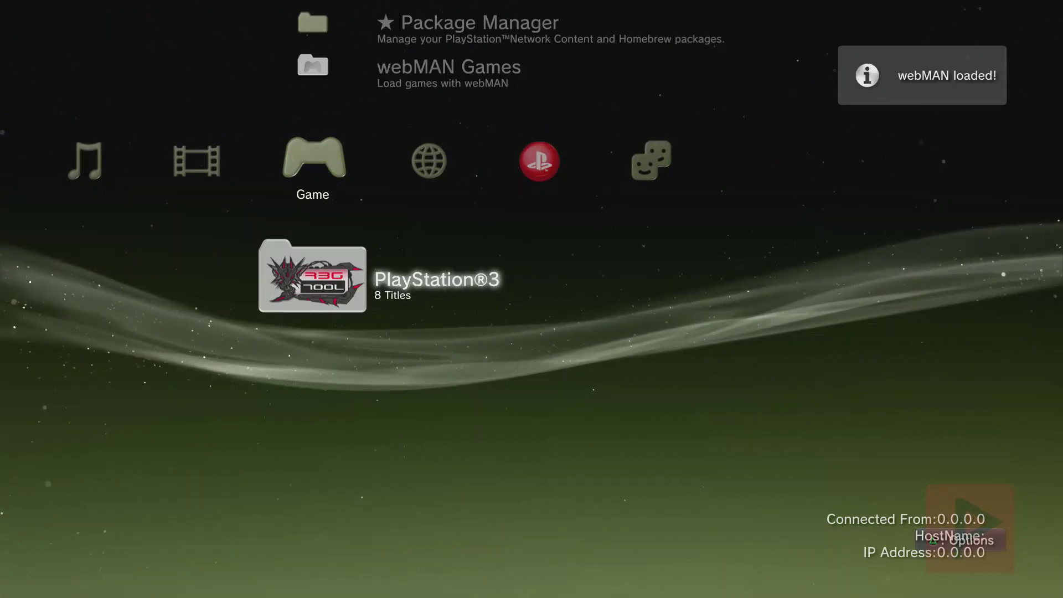
# Step: Look through the homebrew titles in the PlayStation 3 game folder and launch mmCM
pyautogui.press('Up')
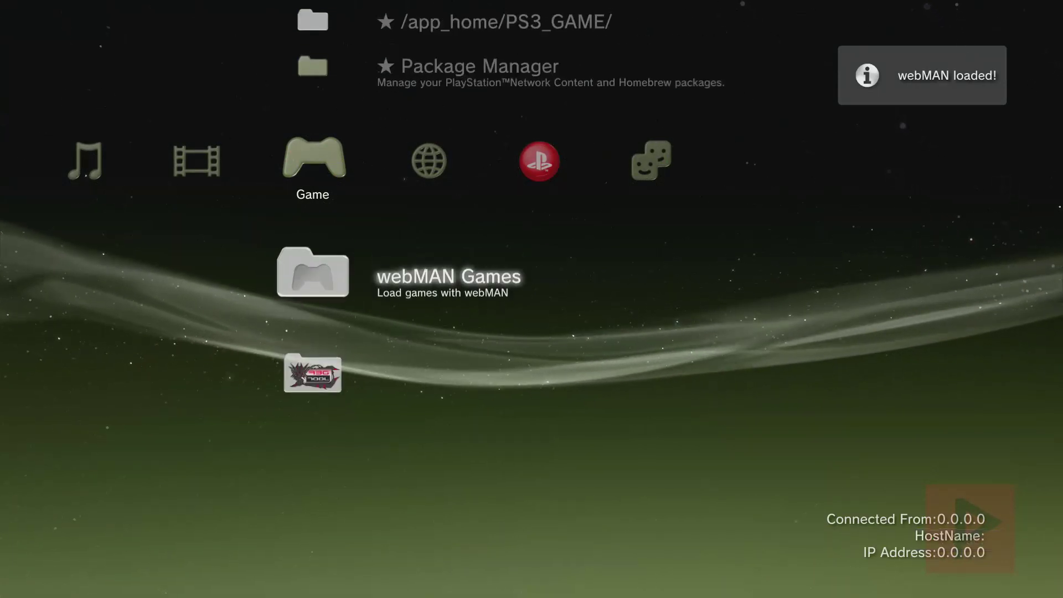
pyautogui.press('Down')
pyautogui.press('Return')
pyautogui.press('Down')
pyautogui.press('Down')
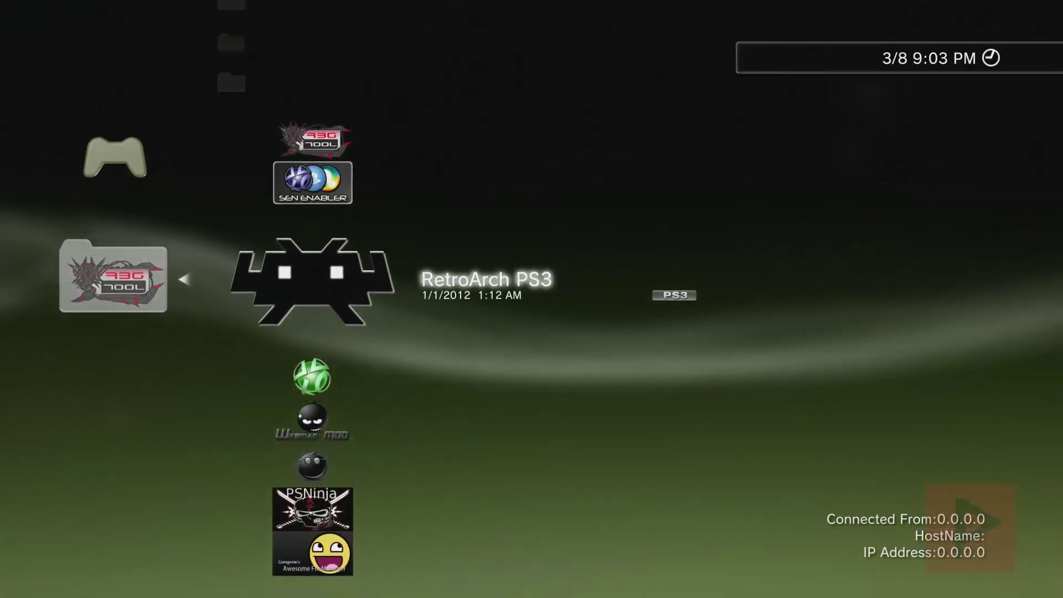
pyautogui.press('Down')
pyautogui.press('Down')
pyautogui.press('Down')
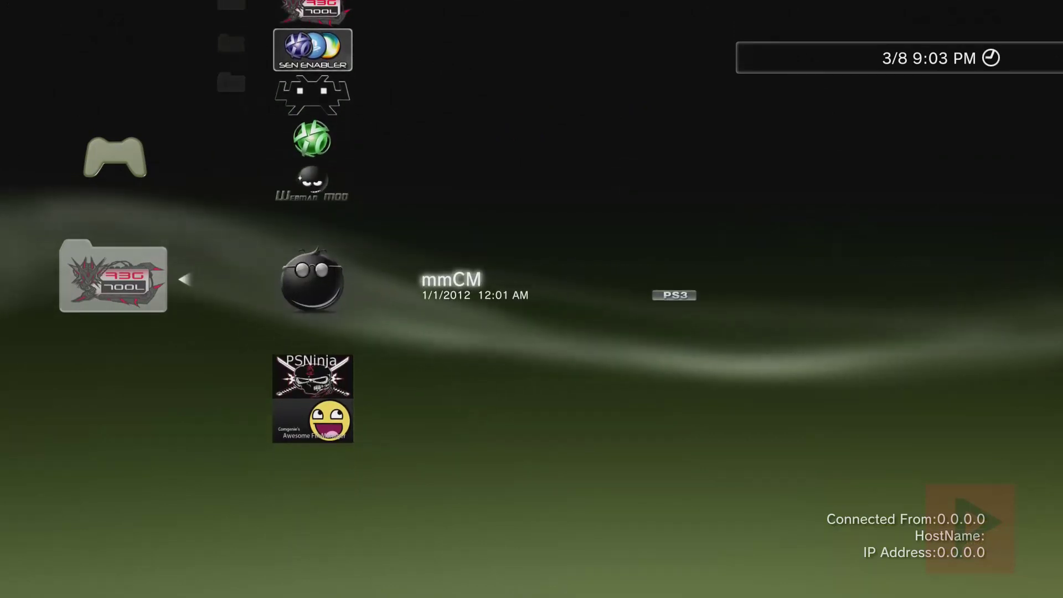
pyautogui.press('Up')
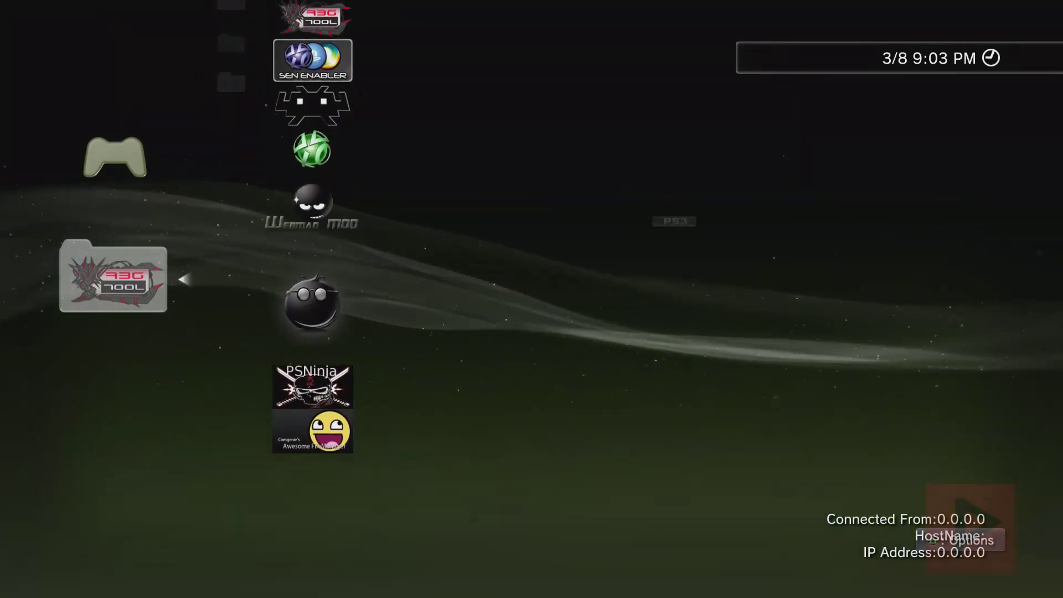
pyautogui.press('Down')
pyautogui.press('Down')
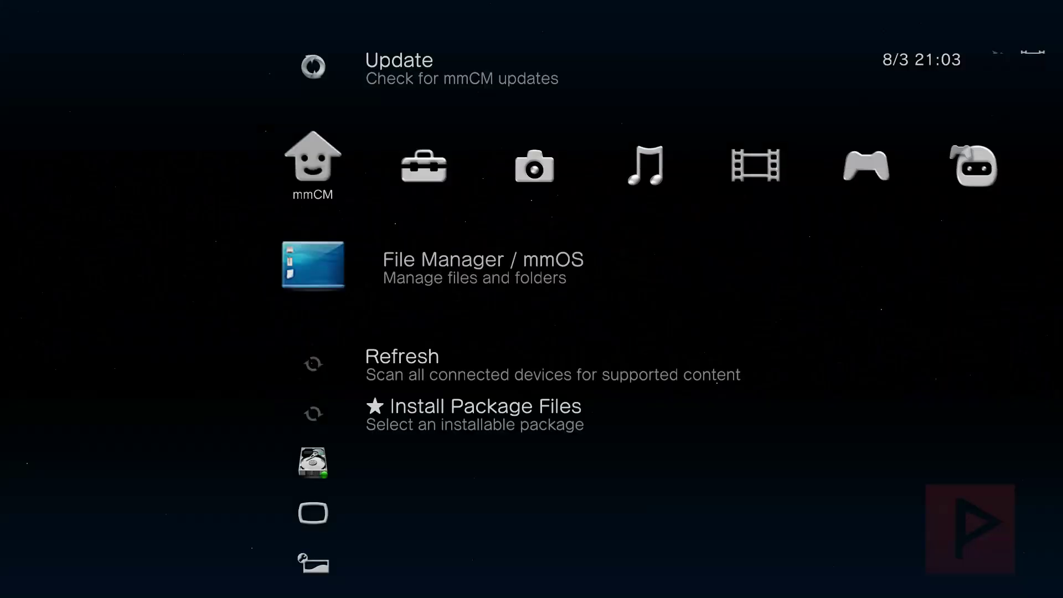
# Step: Browse the mmCM categories across to the Game category
pyautogui.press('Right')
pyautogui.press('Right')
pyautogui.press('Right')
pyautogui.press('Right')
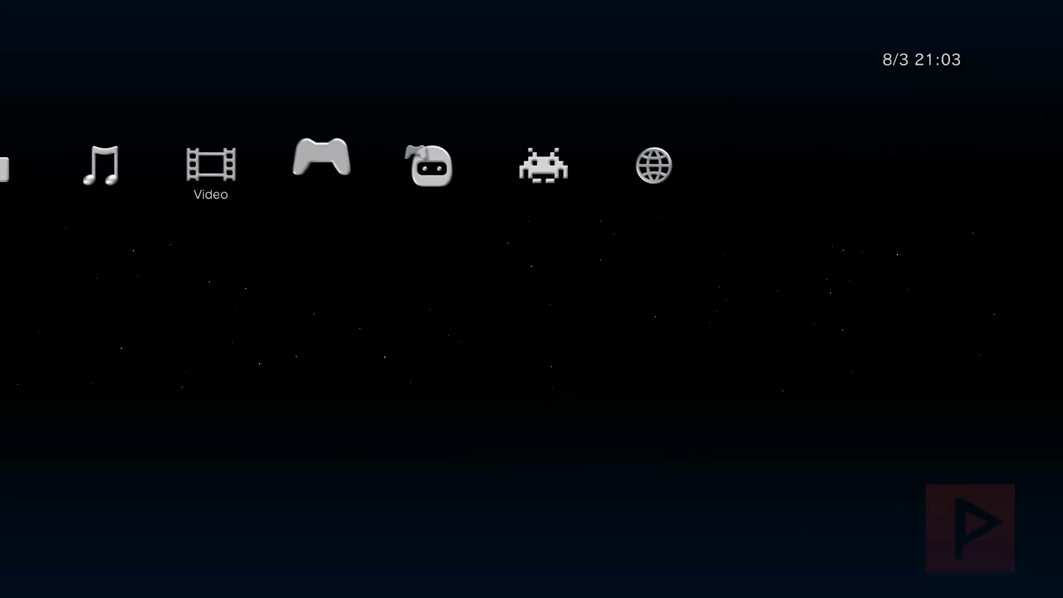